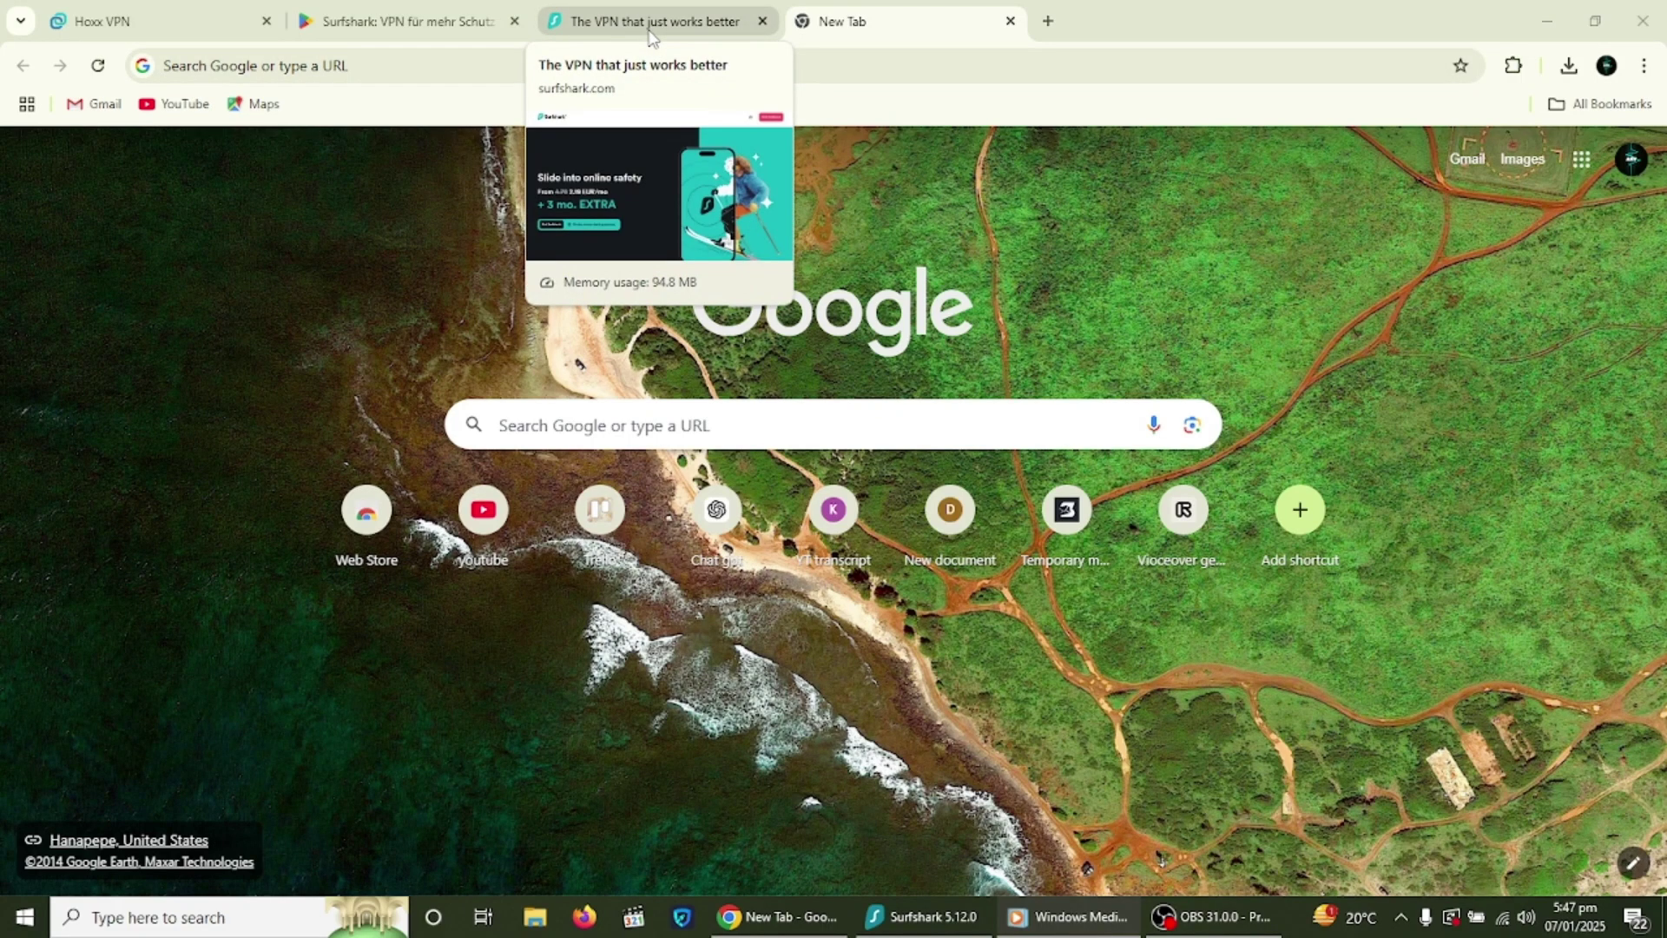
- Switch to the Surfshark deal page (2.19 EUR/mo plus 3 months extra) and scroll down it
click(607, 36)
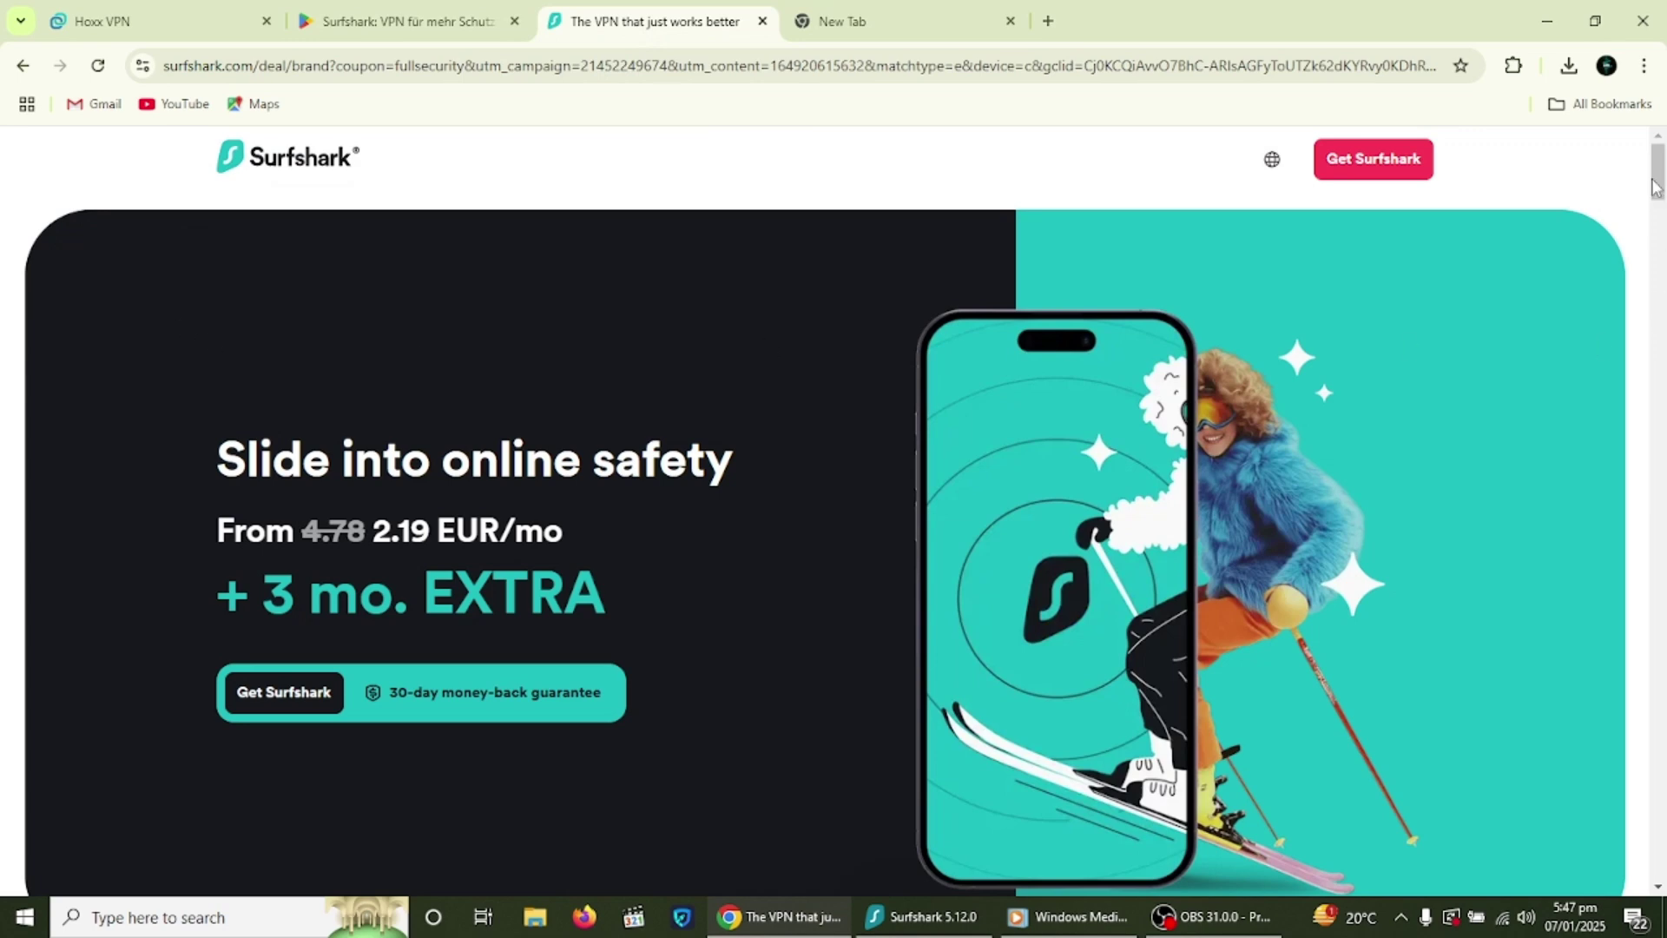
drag(1655, 198, 1639, 159)
- Bring the Surfshark app forward, minimize Chrome, and show MultiHop routes after viewing Locations
click(377, 36)
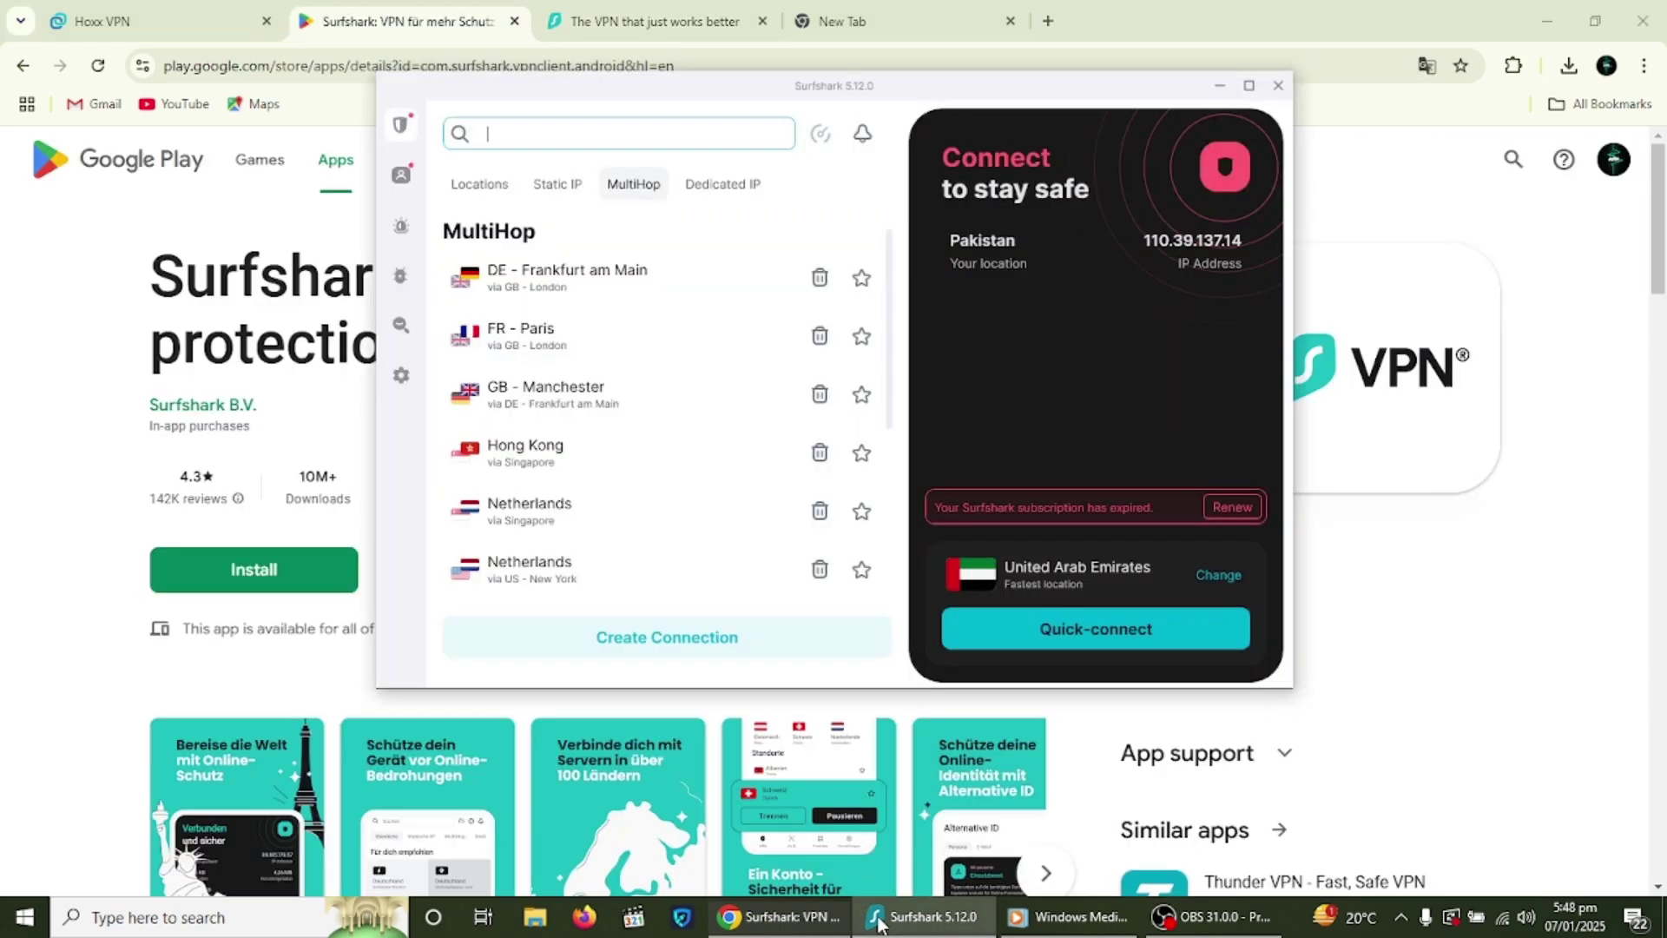
click(1545, 35)
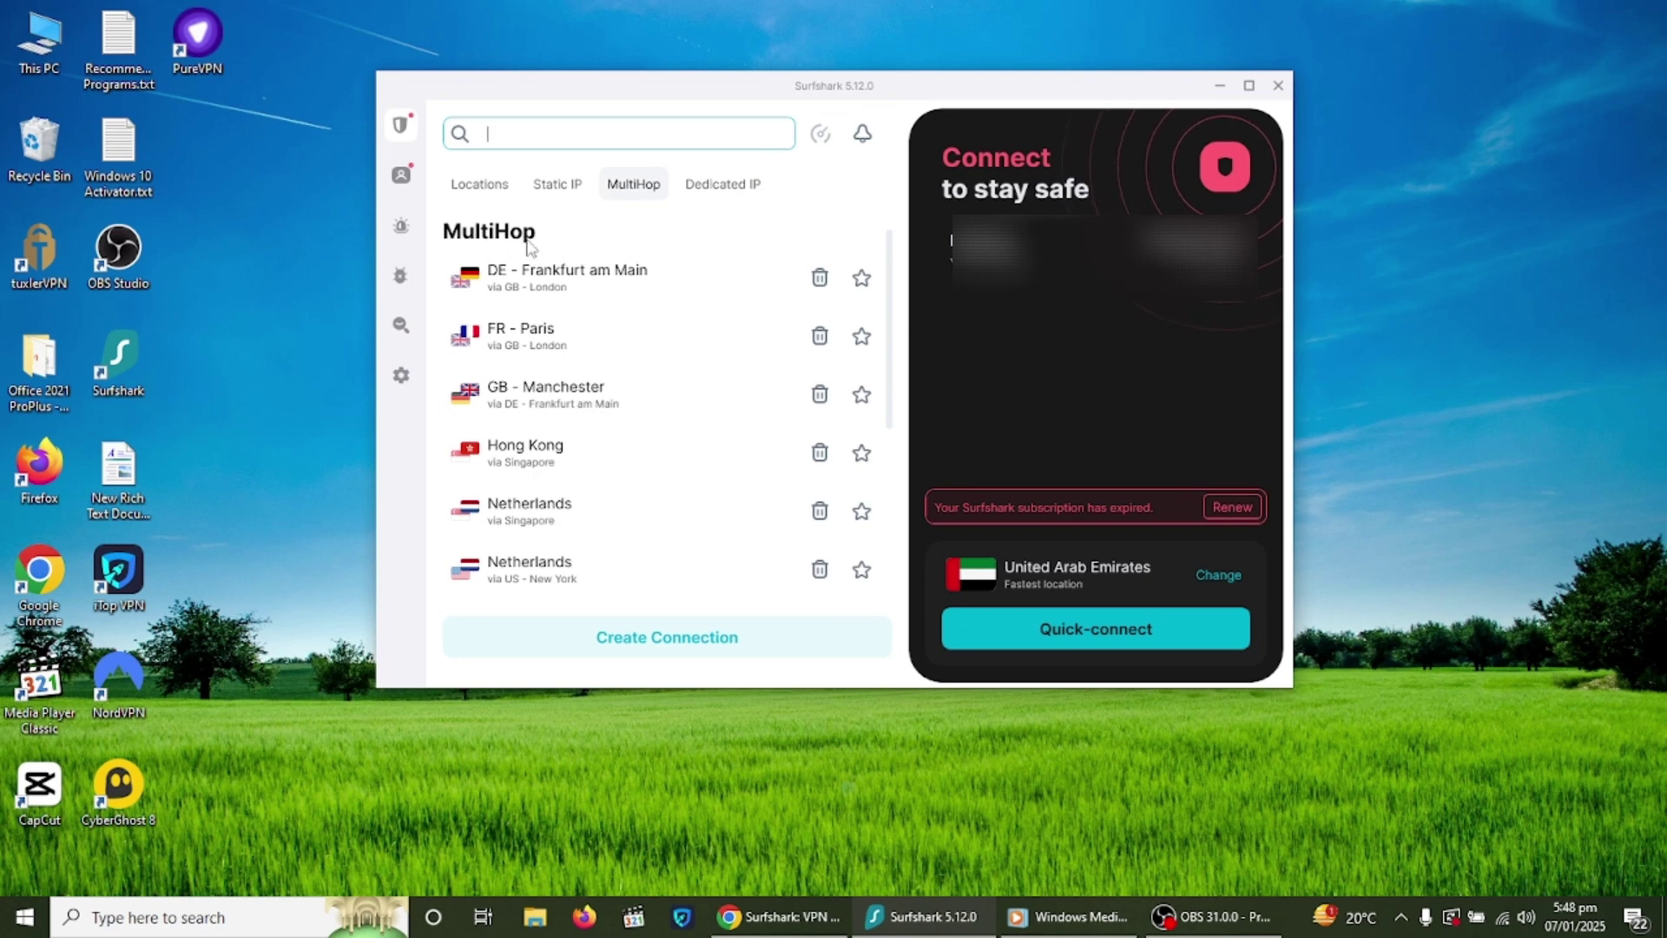
click(479, 184)
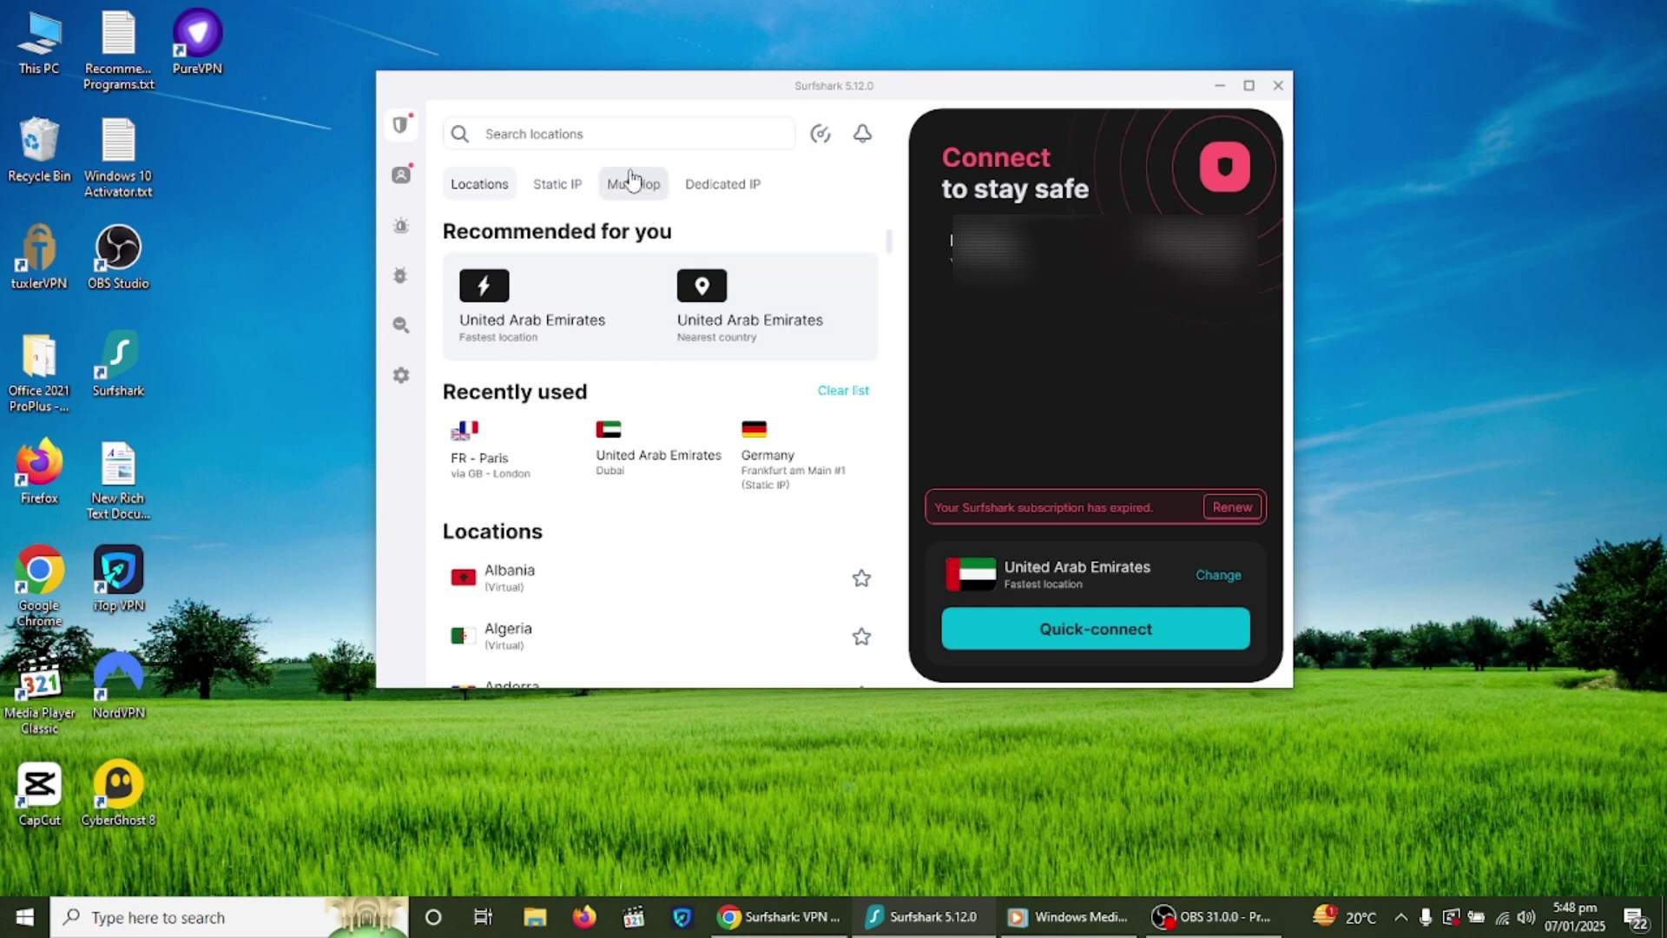
click(618, 206)
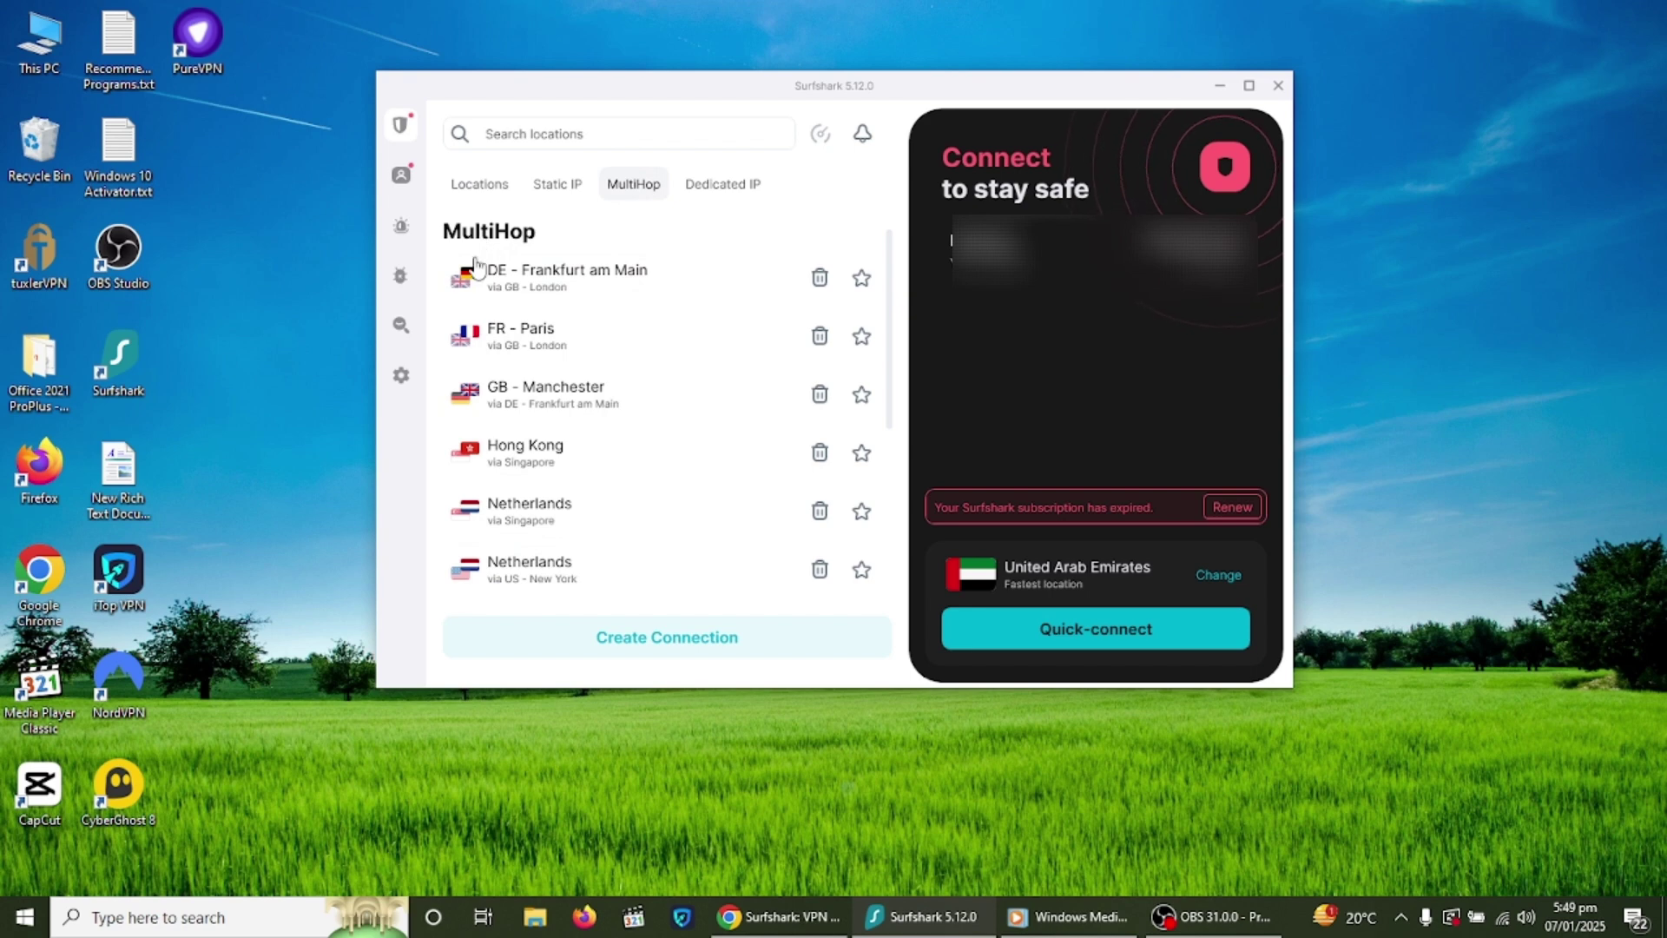
- Turn on Kill Switch in the VPN settings and confirm it
click(400, 375)
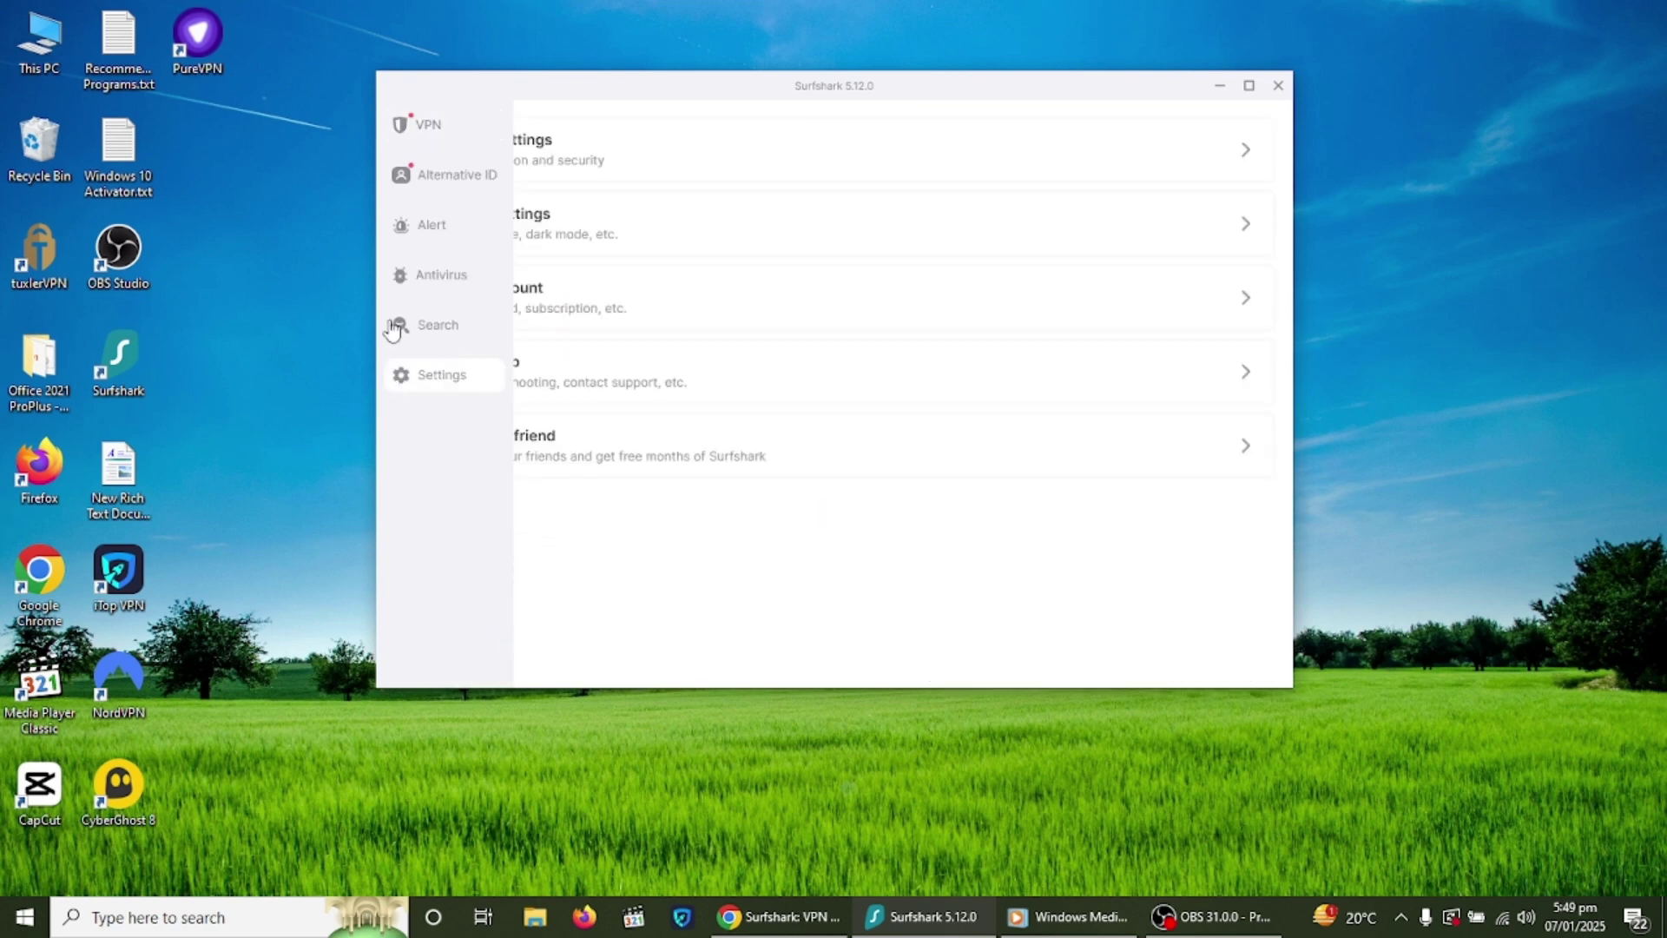
click(850, 176)
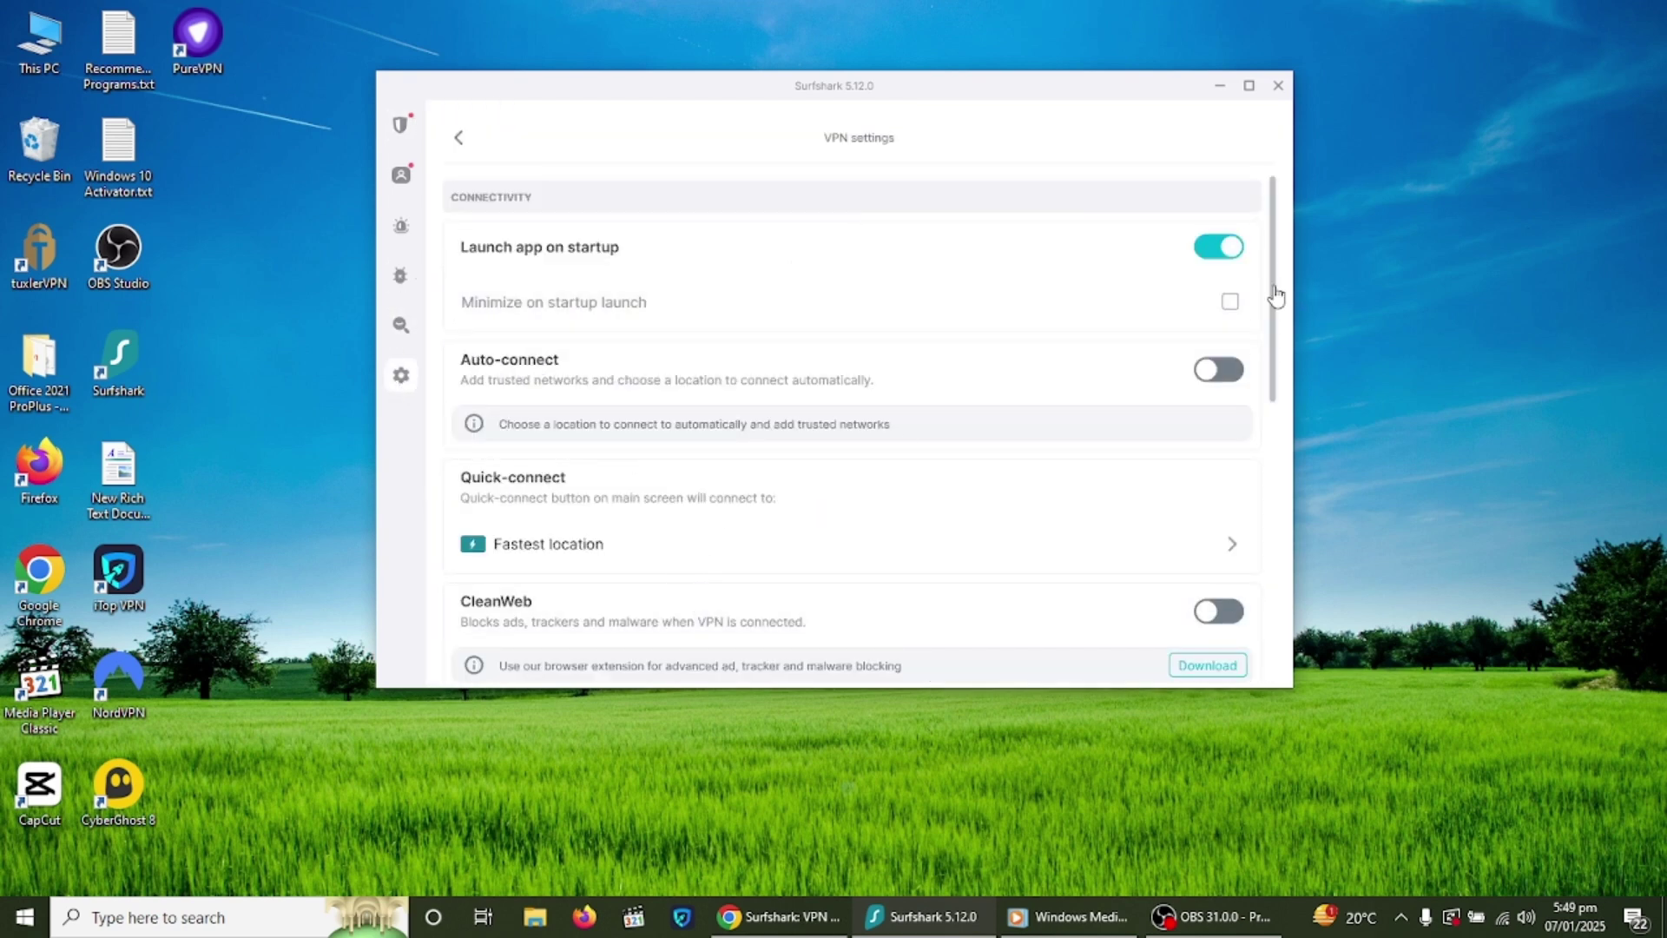
drag(1272, 295, 1273, 473)
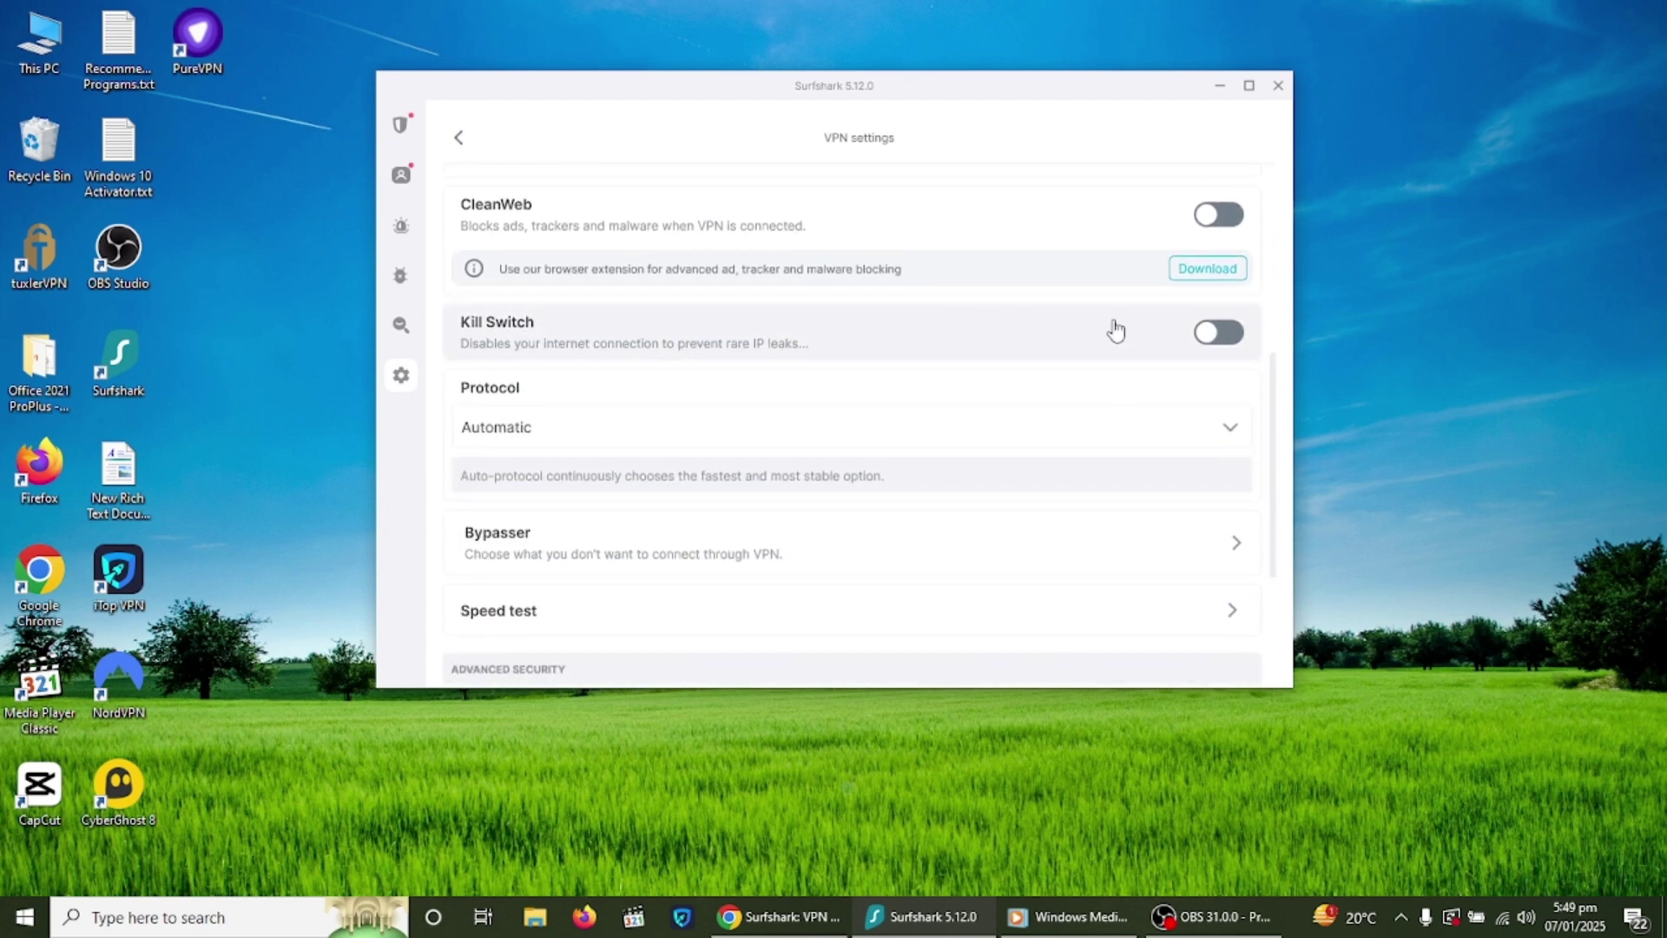
click(1203, 337)
click(852, 477)
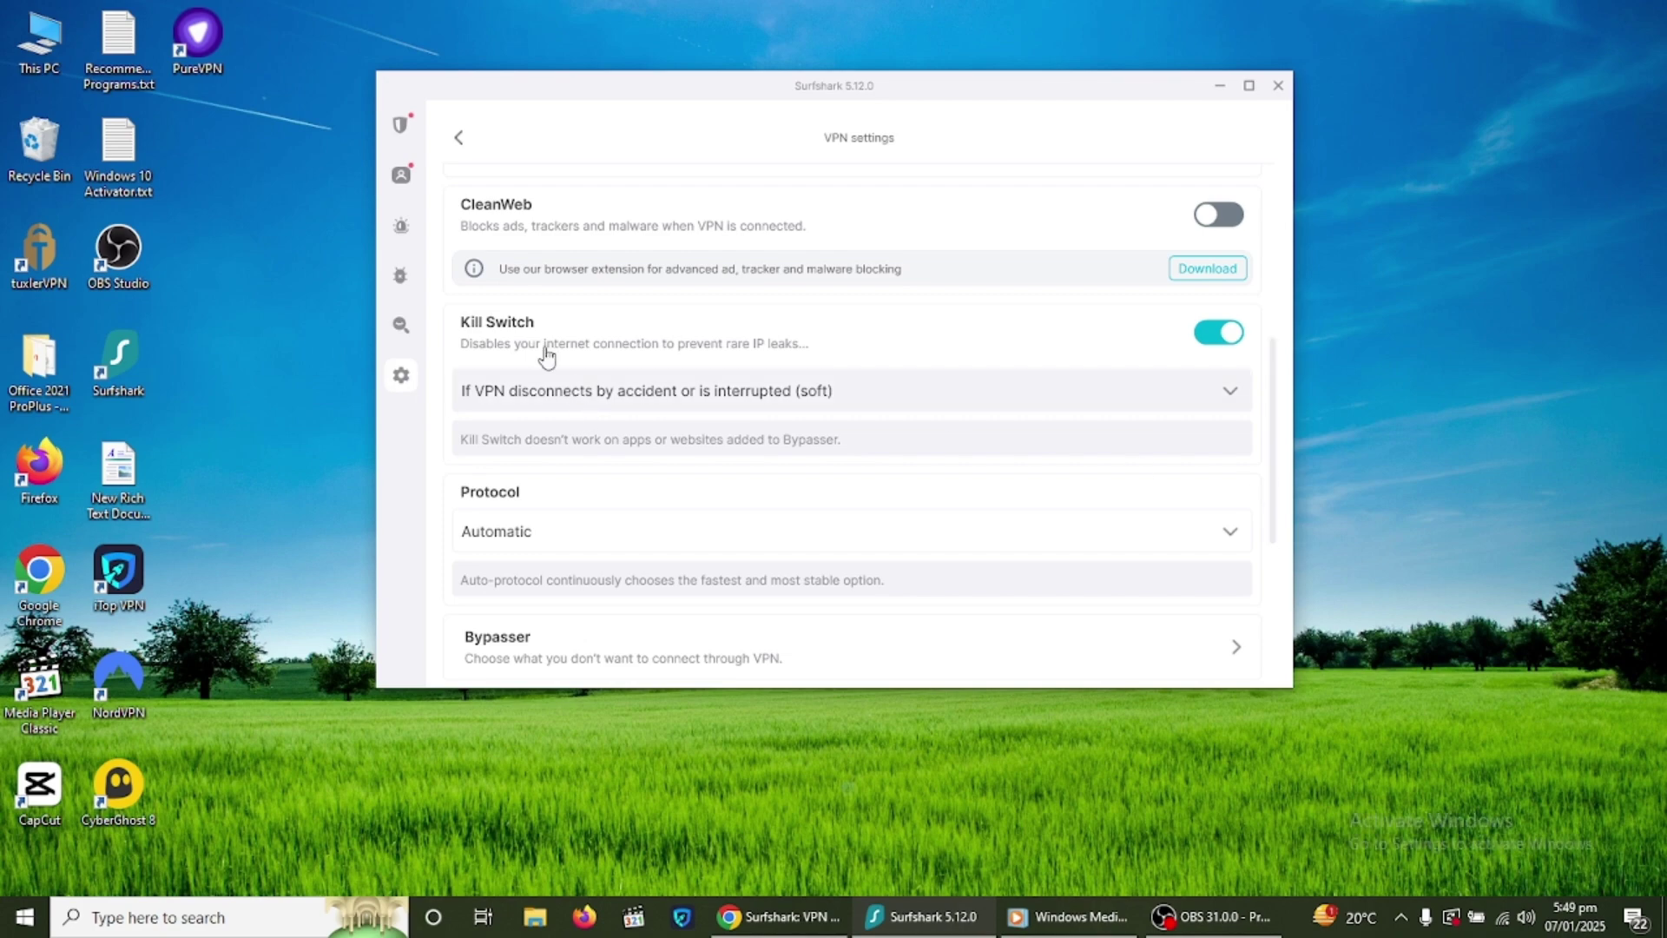
- Switch on CleanWeb and, further down, NoBorders
drag(1272, 503, 680, 435)
click(1218, 411)
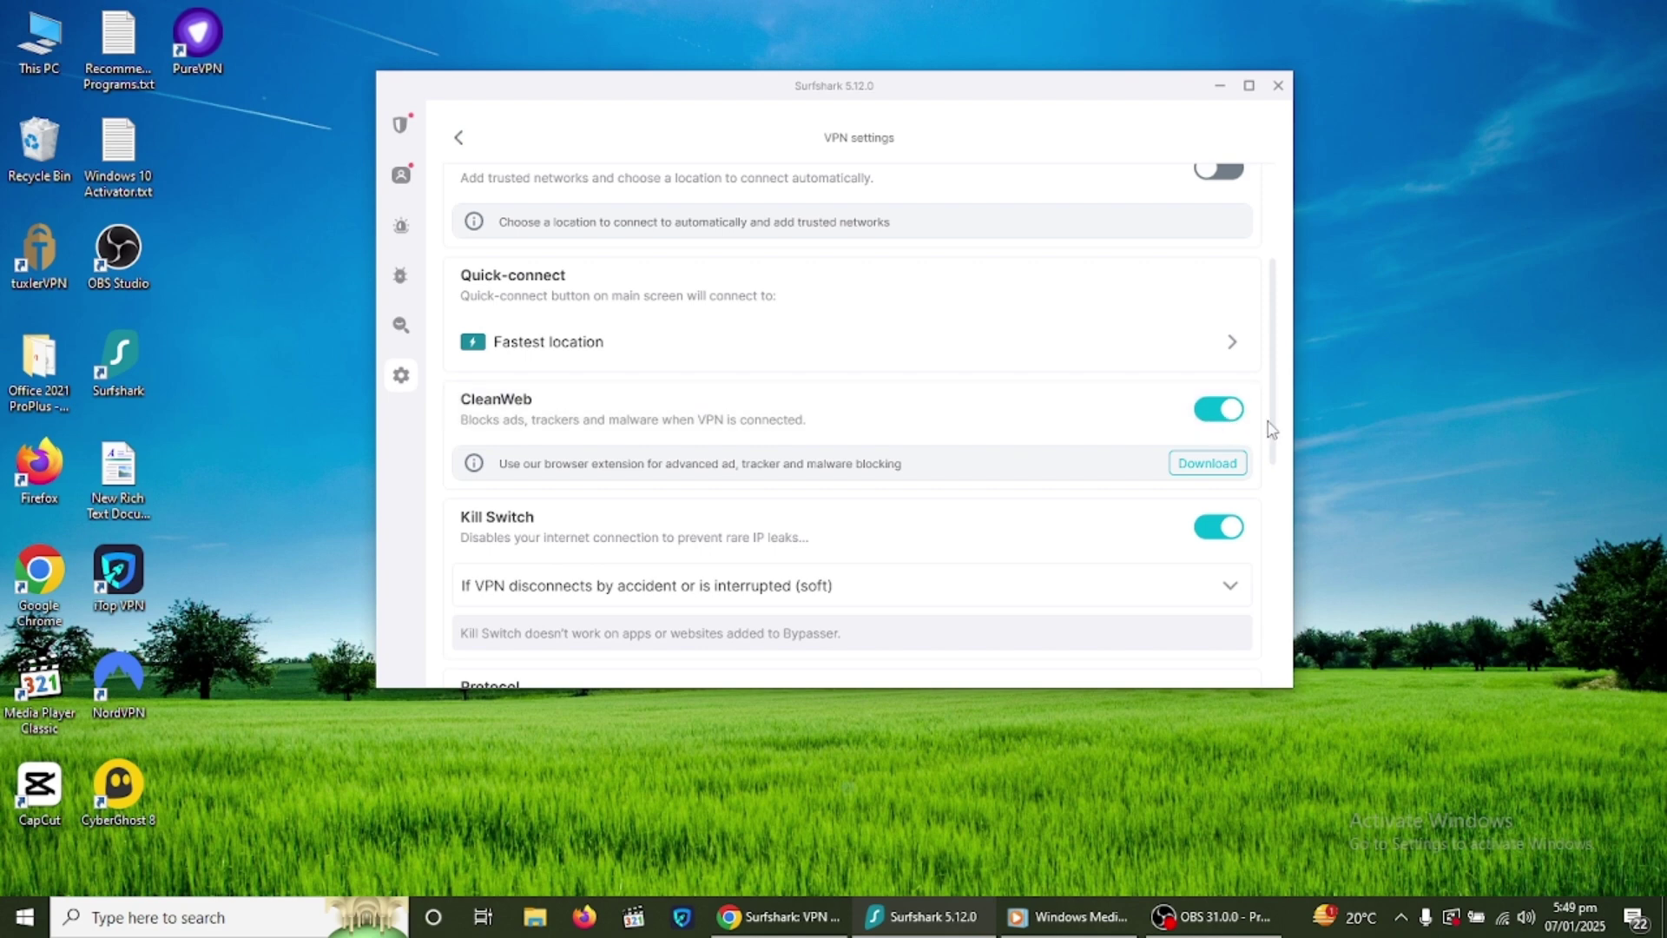
drag(1276, 419, 1302, 651)
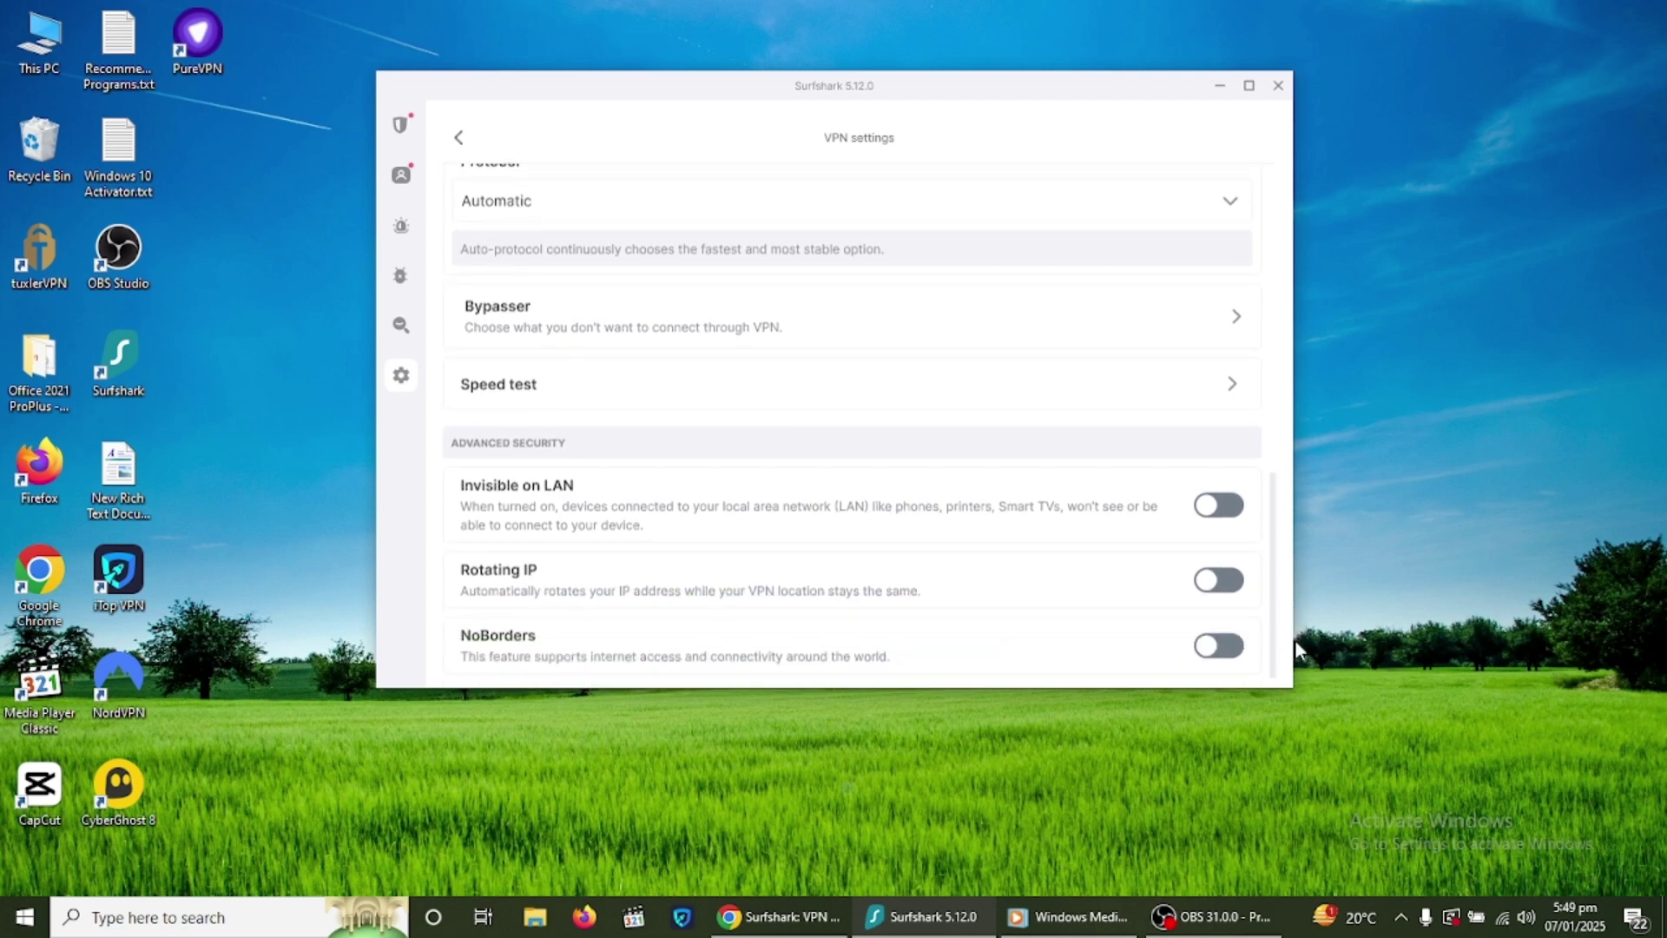
click(1224, 660)
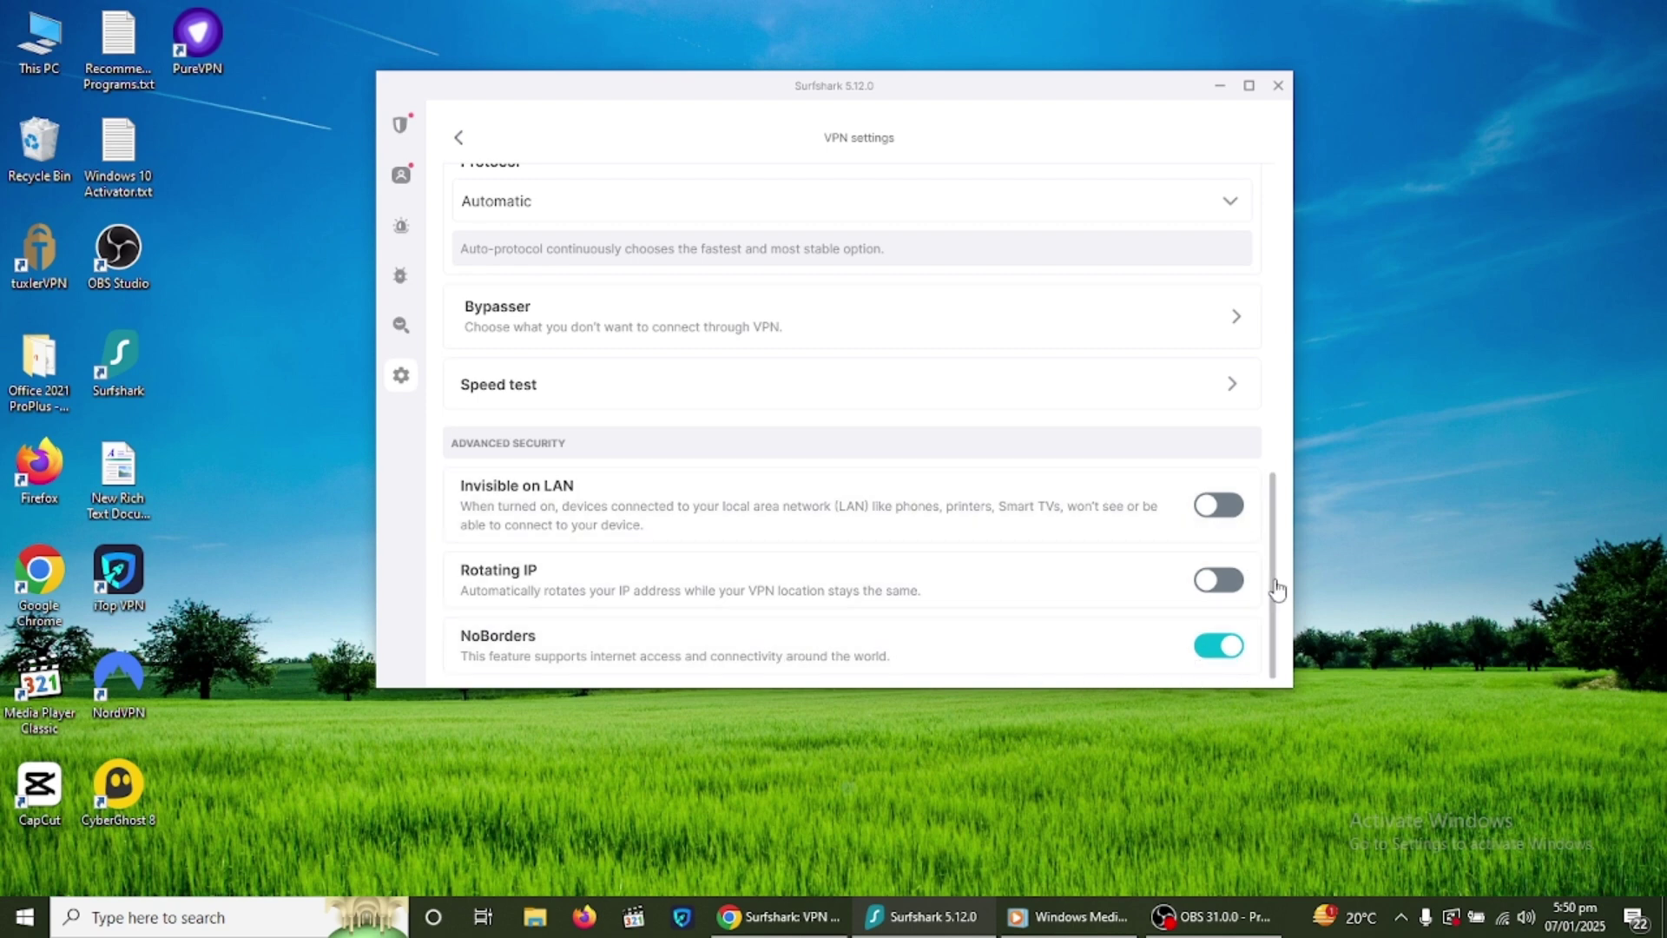
- Scroll through the whitelisting article and the deal page's benefits cards, then reach the VPN for streaming page
drag(1276, 584, 1284, 521)
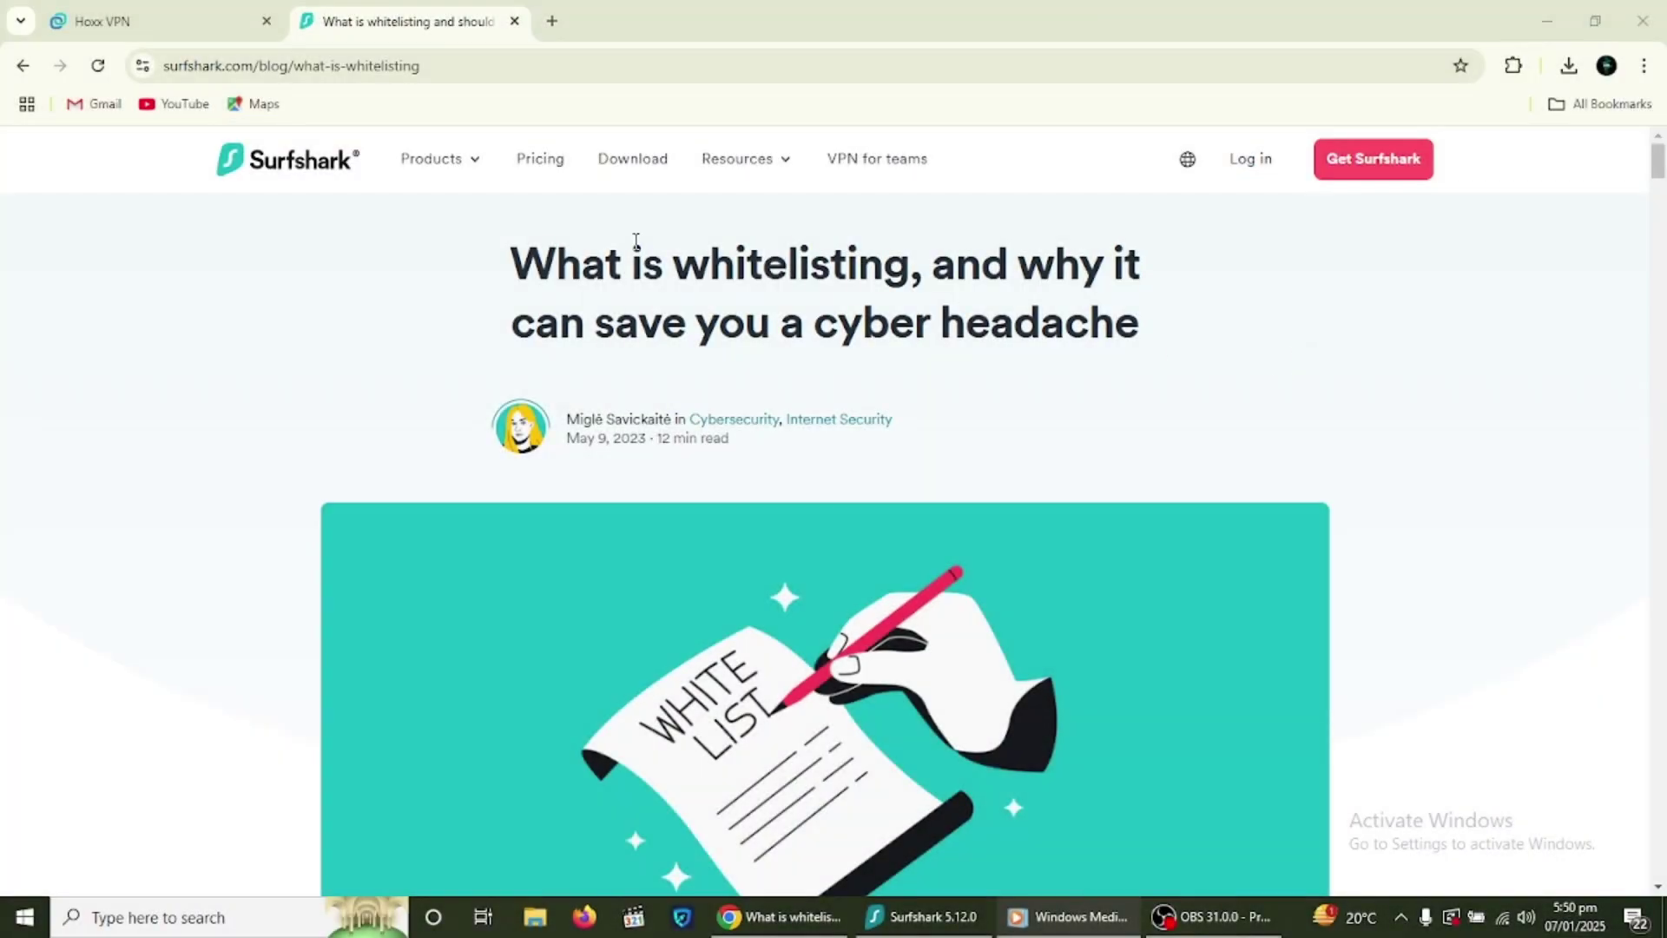
drag(1660, 165, 1660, 283)
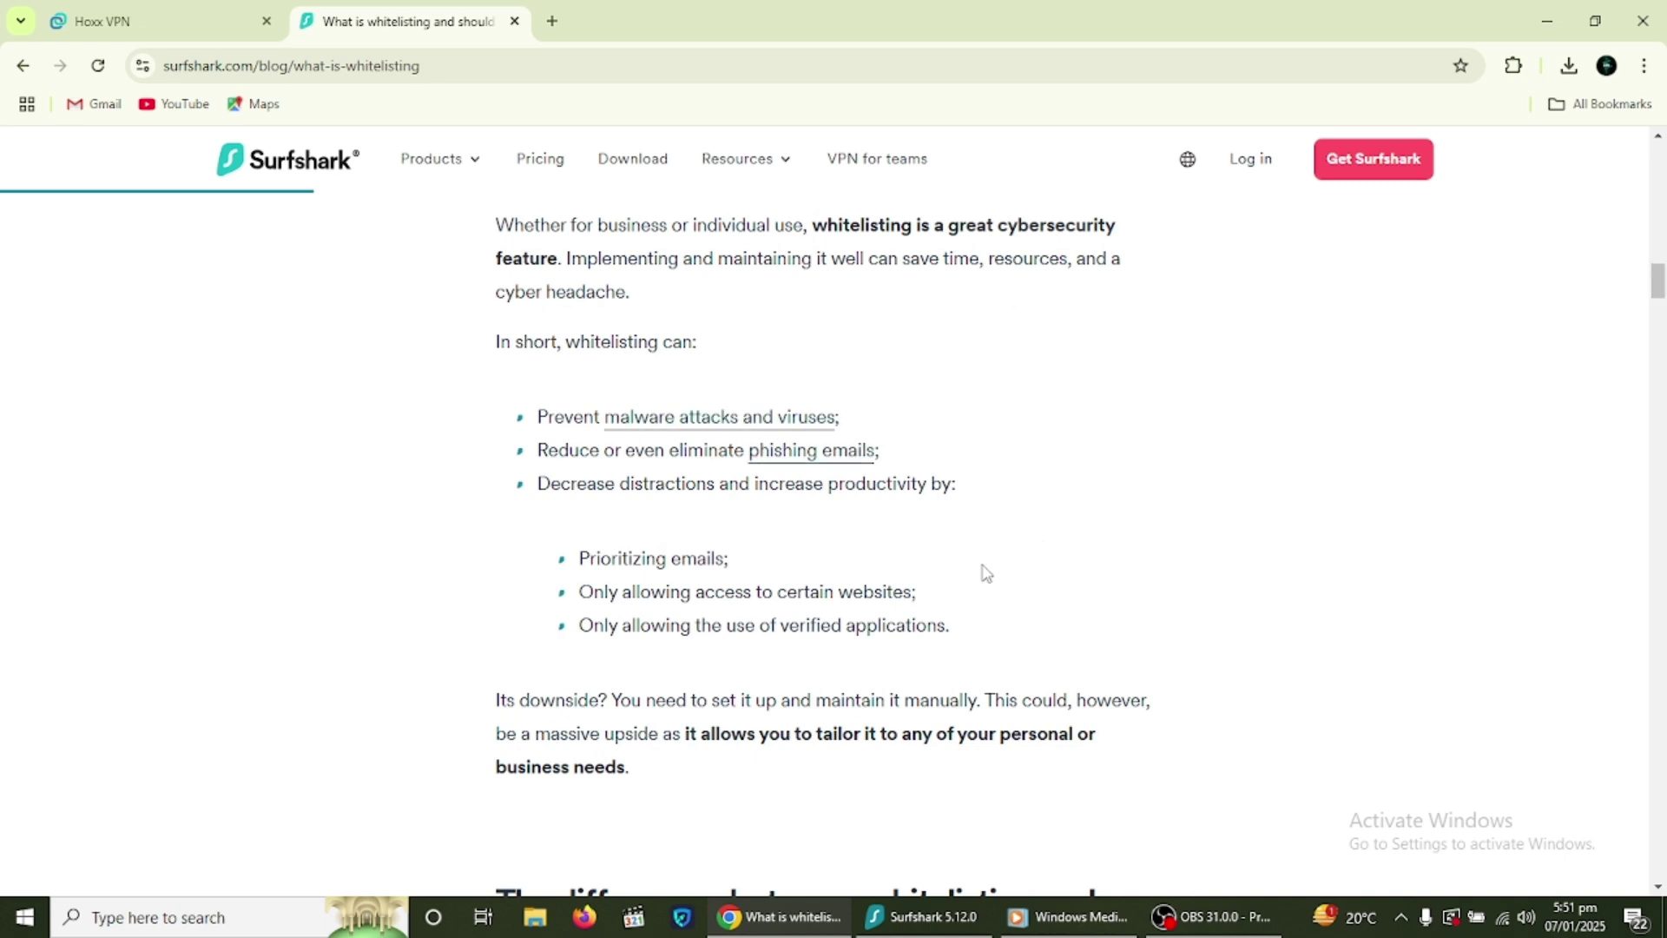
mouse_move(1660, 295)
mouse_down()
mouse_move(1660, 349)
mouse_move(1660, 319)
mouse_up()
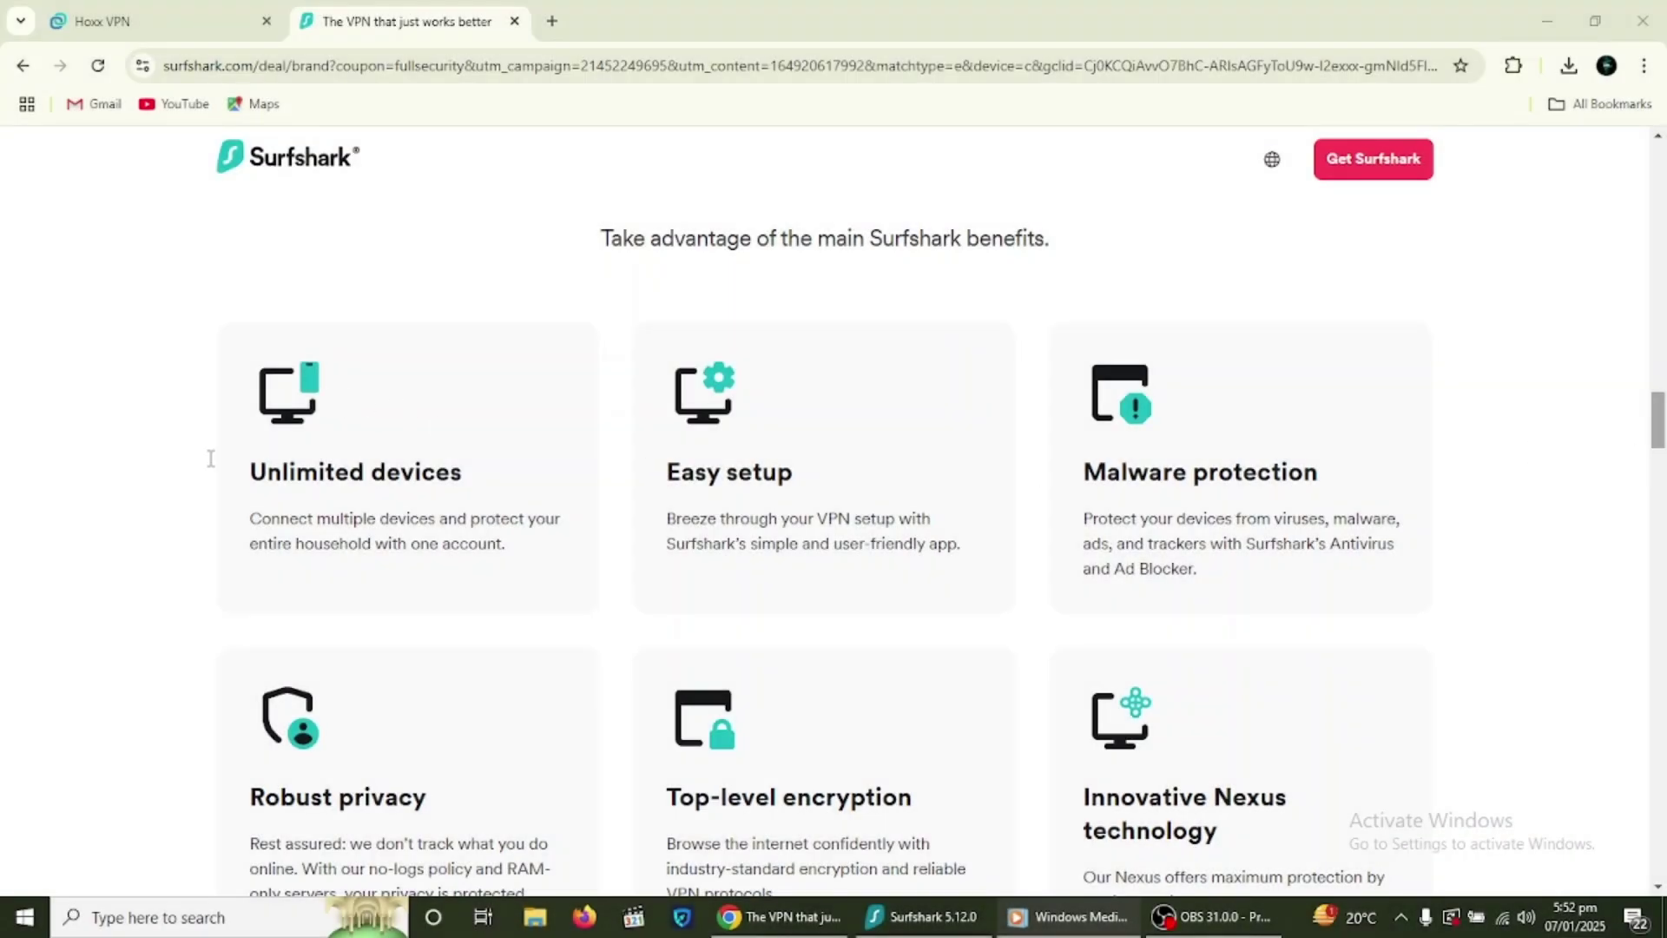
mouse_move(250, 470)
mouse_down()
mouse_move(439, 471)
mouse_move(231, 483)
mouse_up()
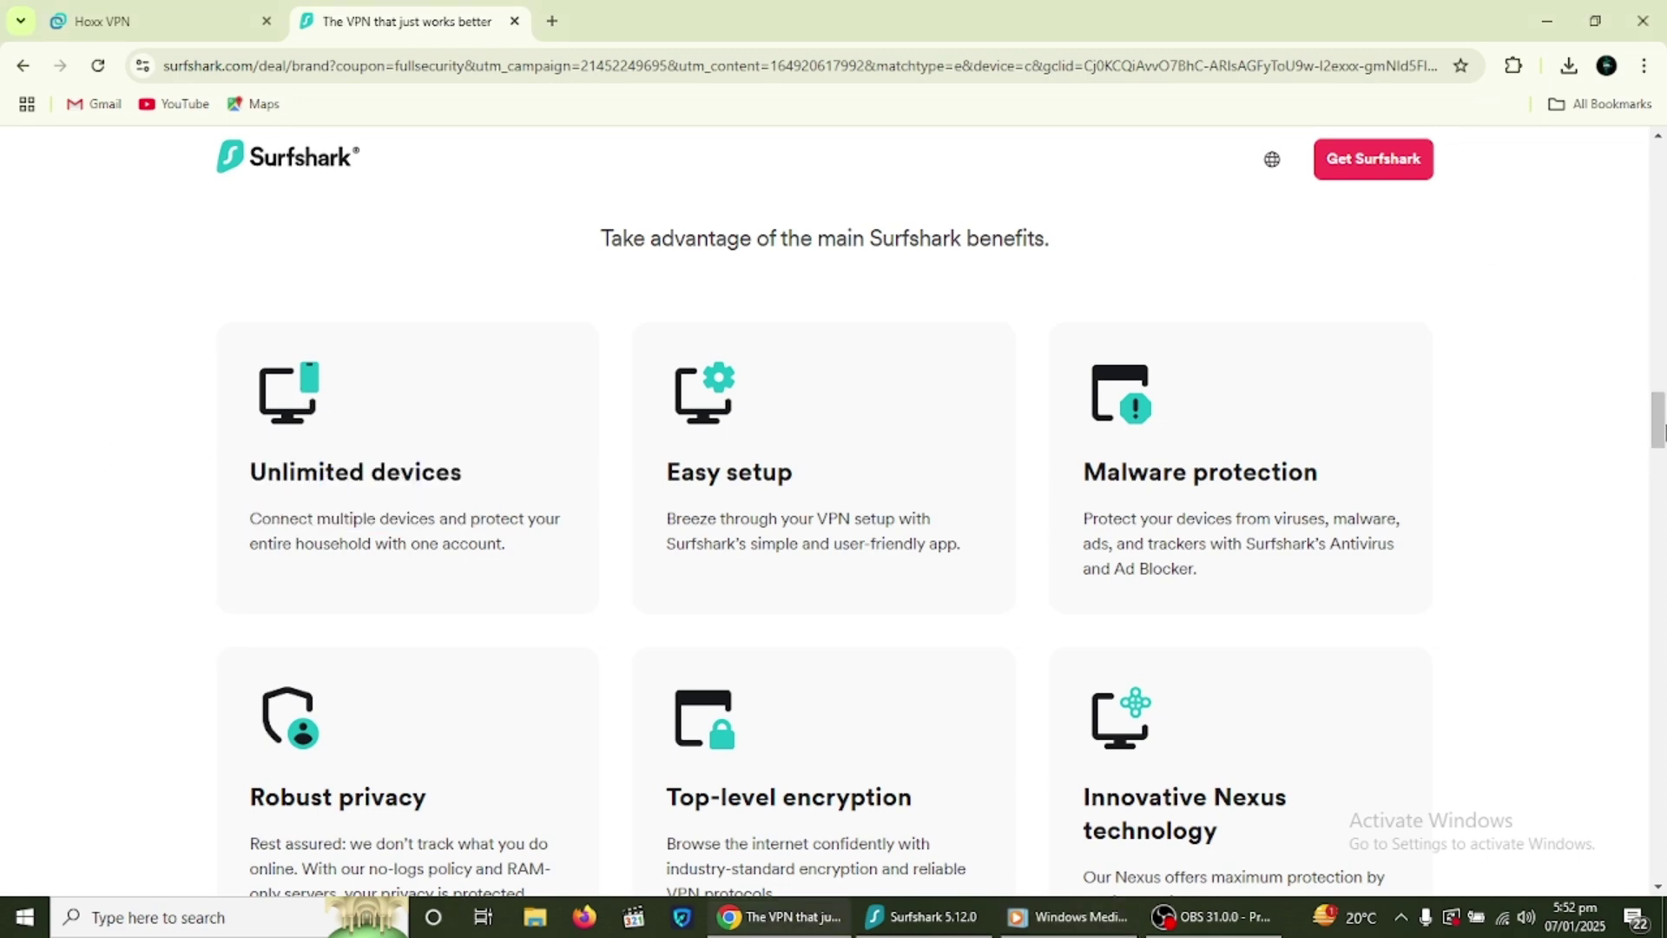
scroll(1649, 453, down, 3)
scroll(1658, 434, up, 4)
scroll(1660, 425, up, 1)
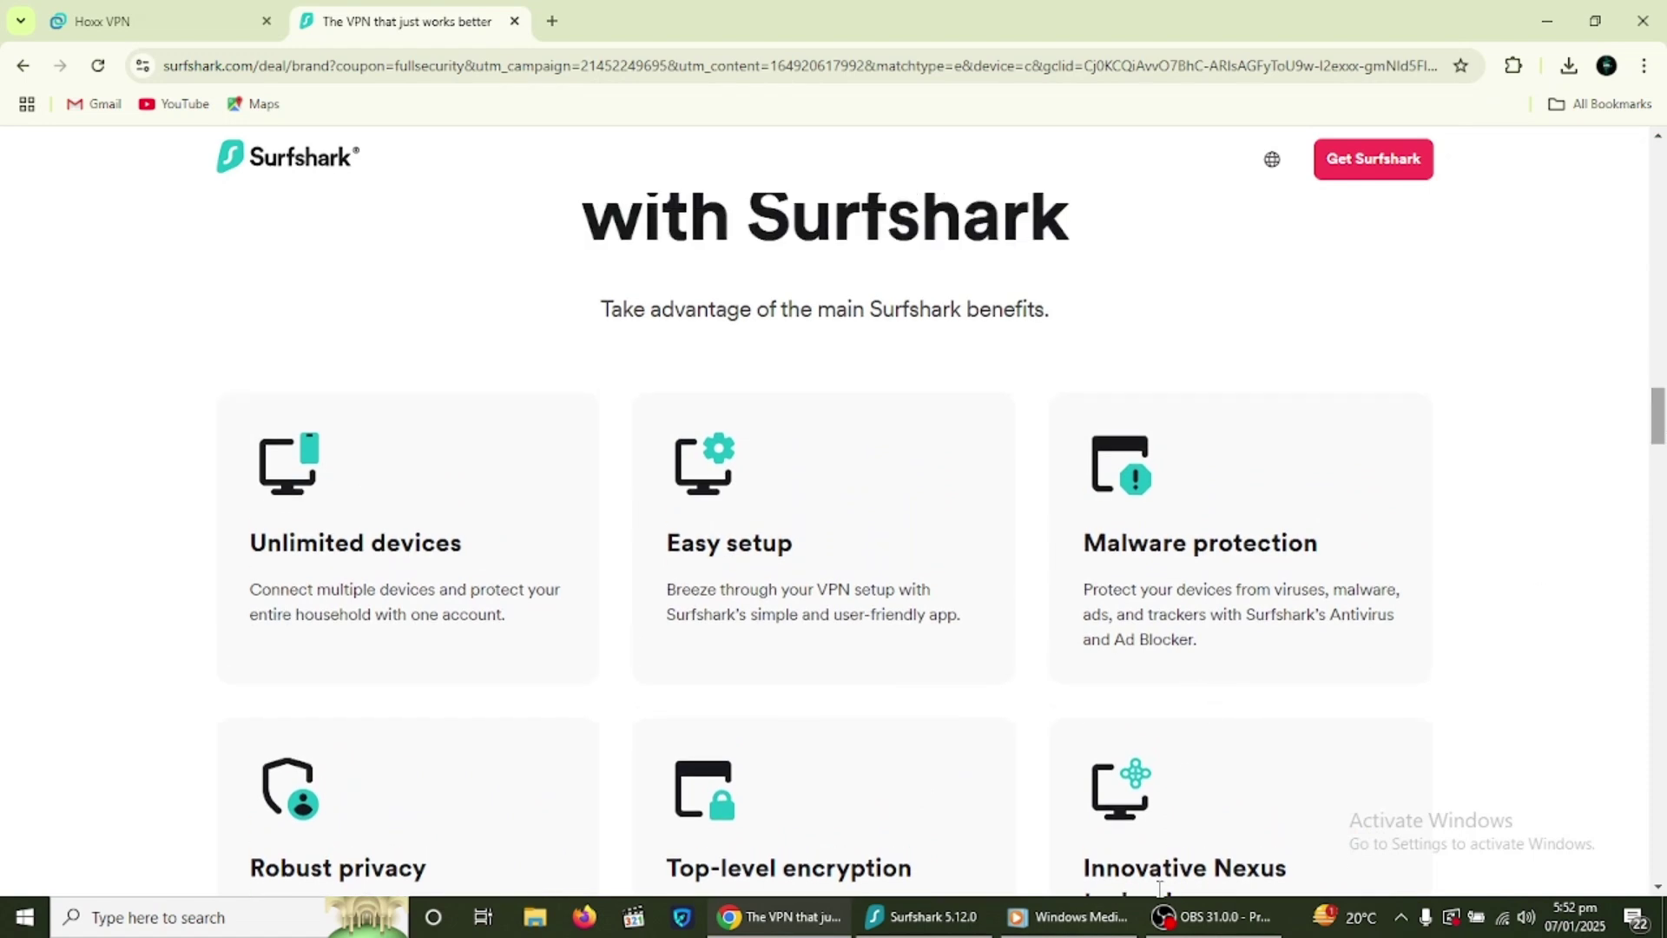
mouse_move(975, 930)
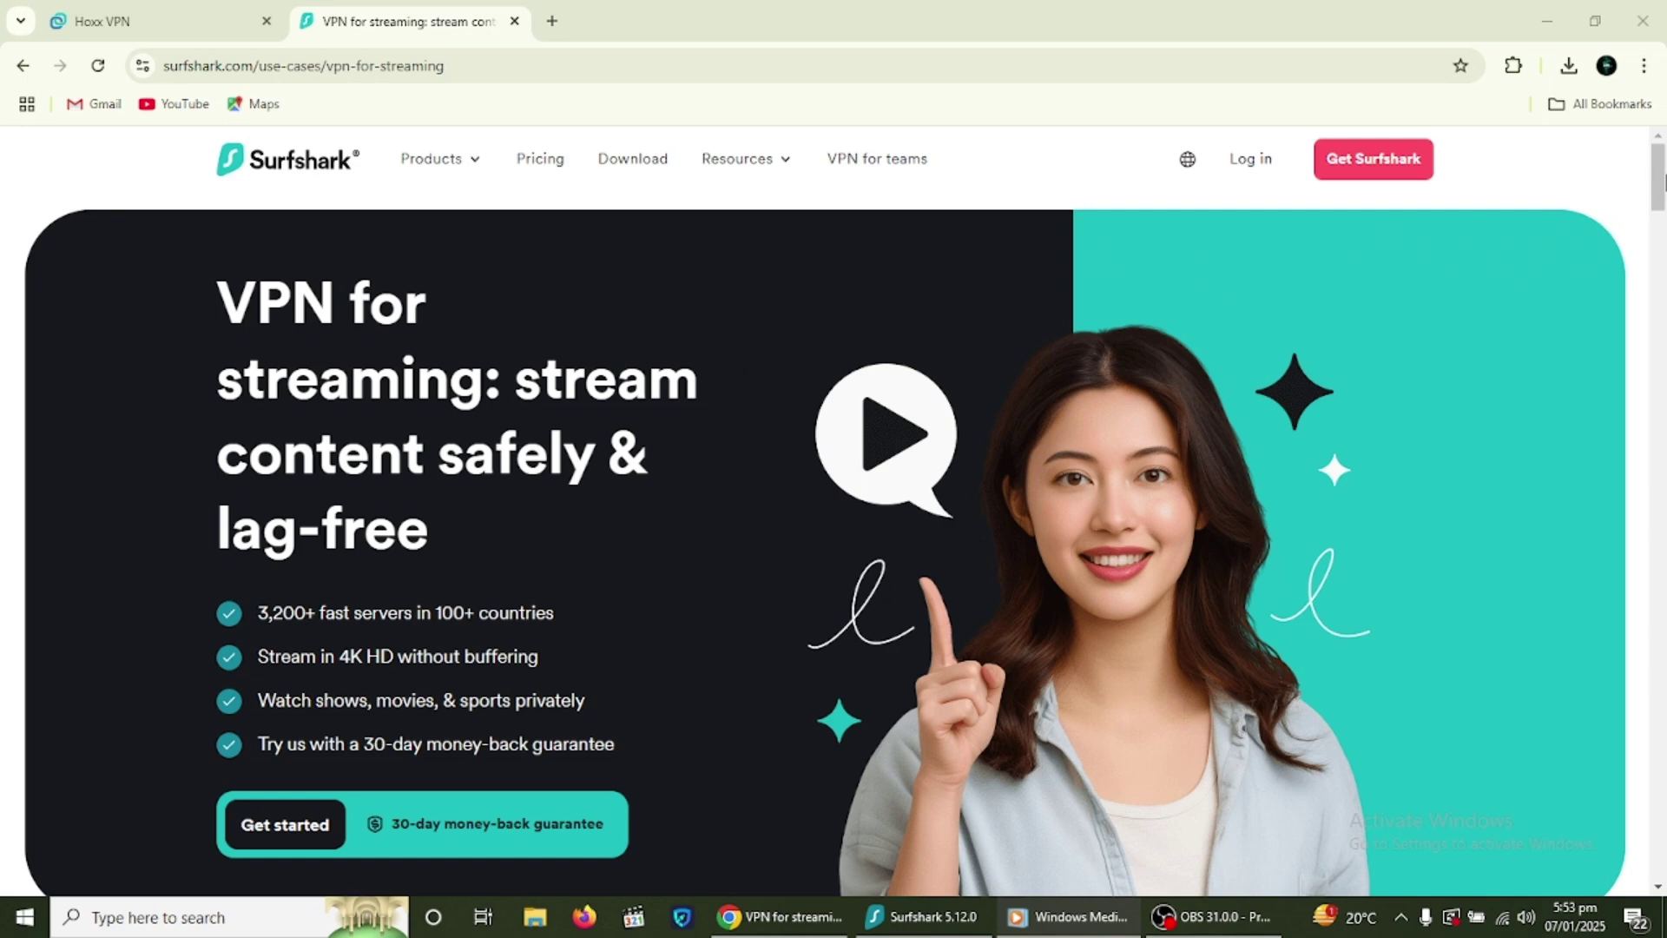
- Read the streaming page, highlighting its platforms paragraph, then scroll the split tunneling page
drag(1663, 178, 1663, 491)
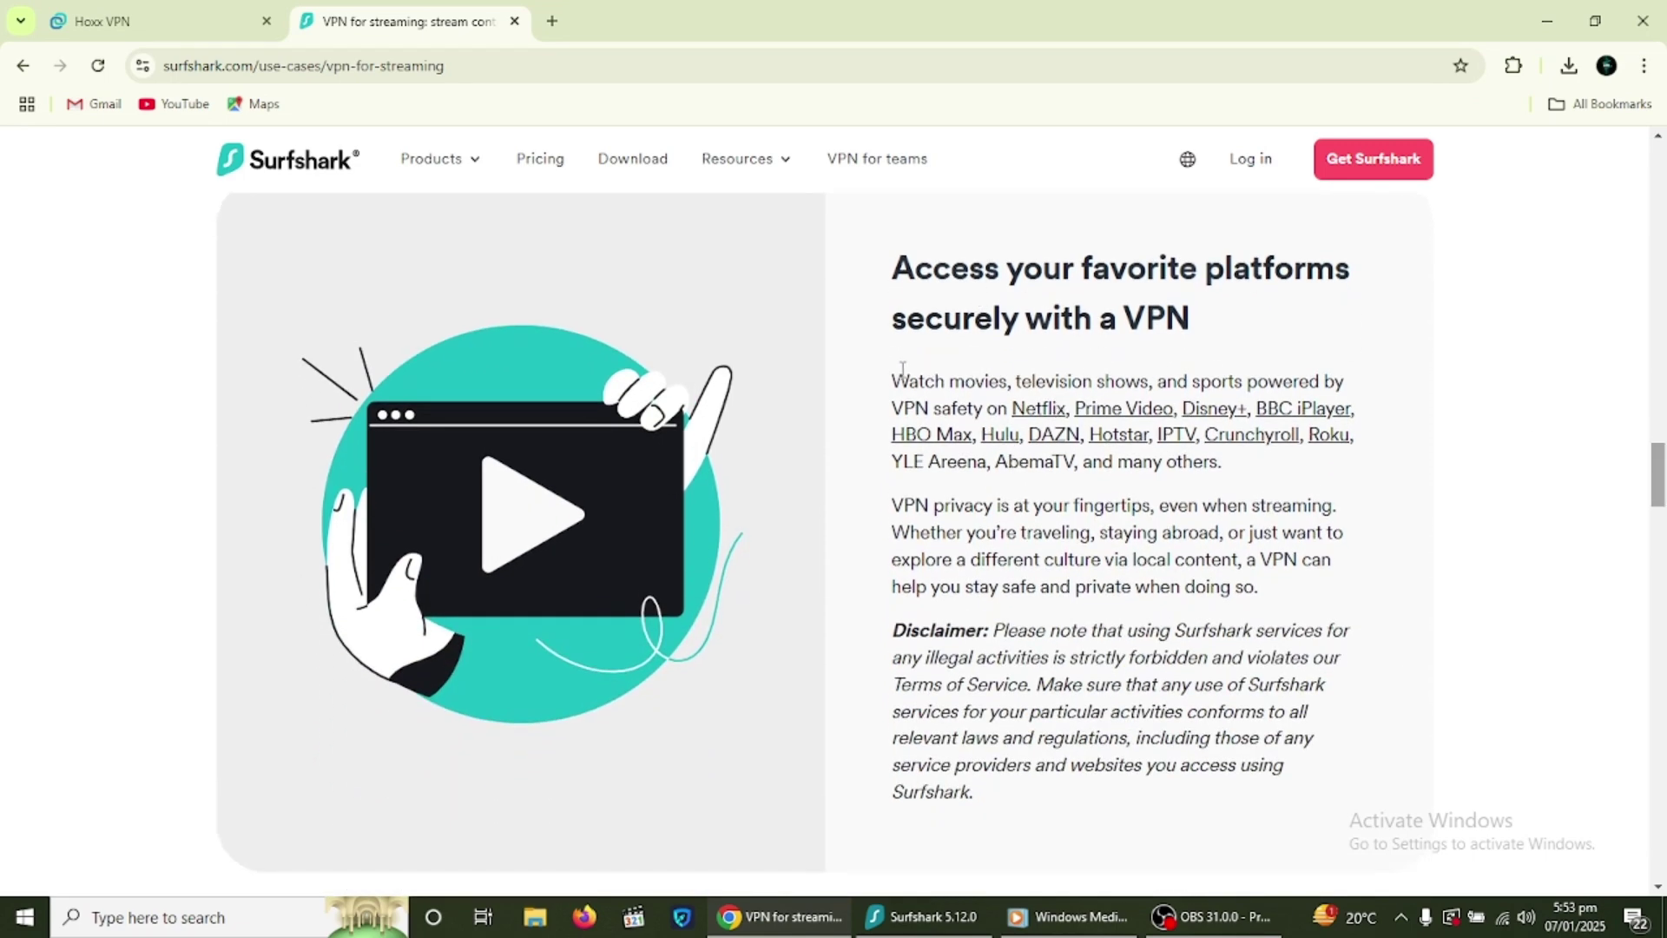
drag(892, 380, 928, 356)
drag(1658, 494, 1658, 487)
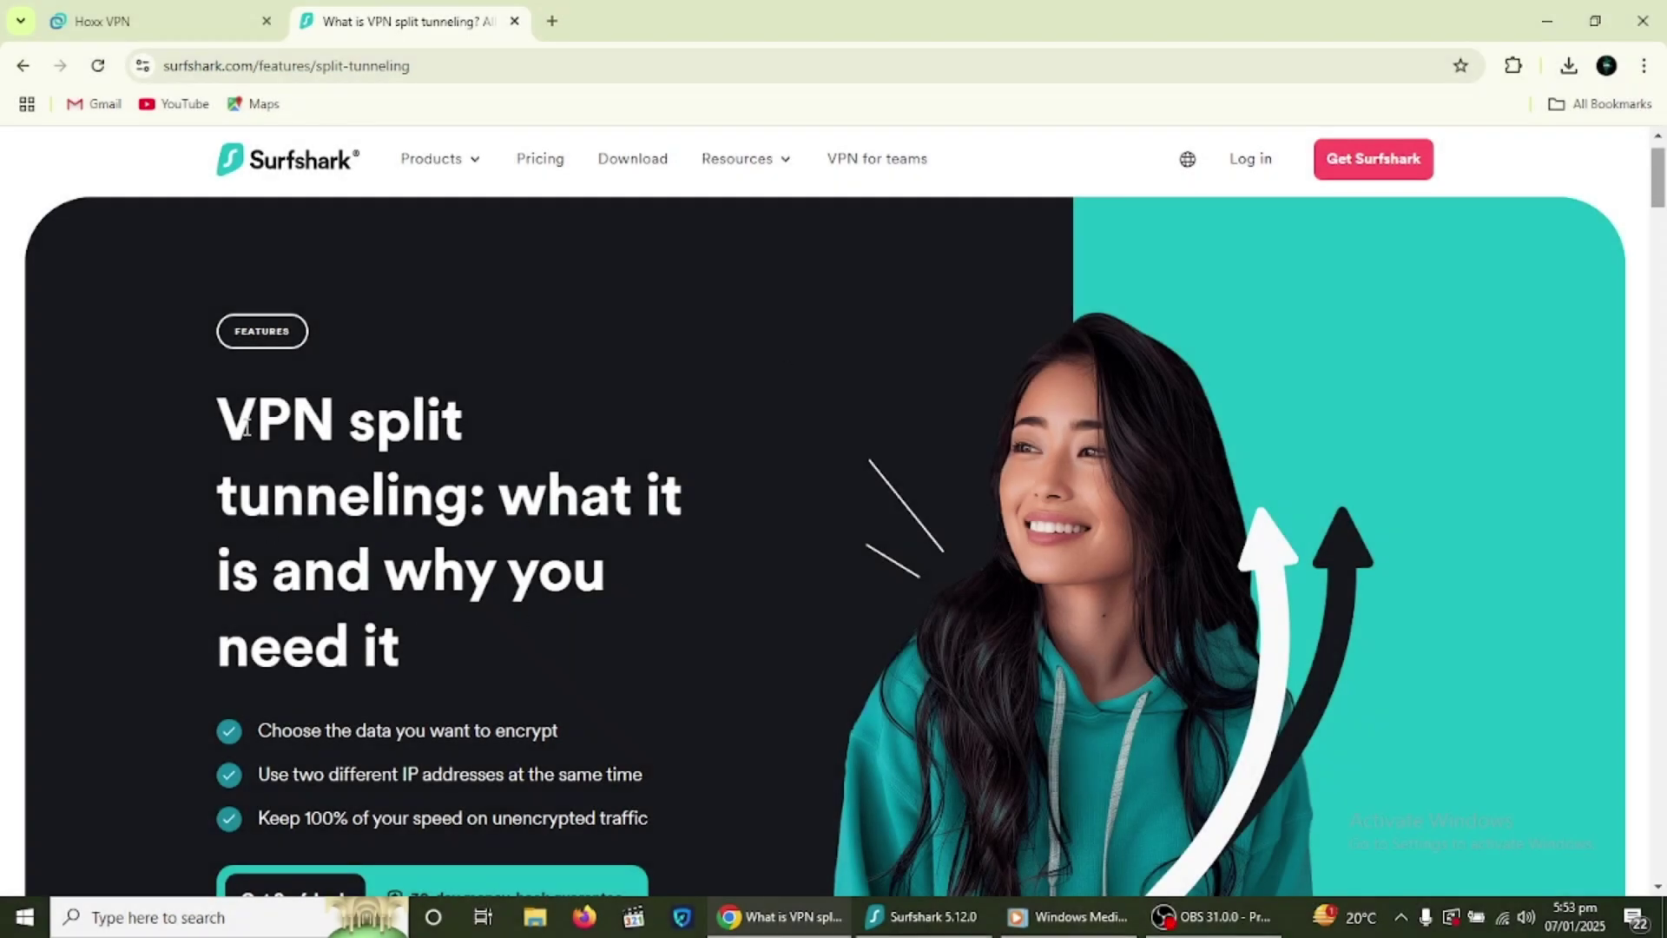
mouse_move(261, 435)
mouse_down()
mouse_move(404, 660)
mouse_move(261, 449)
mouse_up()
mouse_move(1662, 195)
mouse_down()
mouse_move(1662, 491)
mouse_move(1658, 169)
mouse_up()
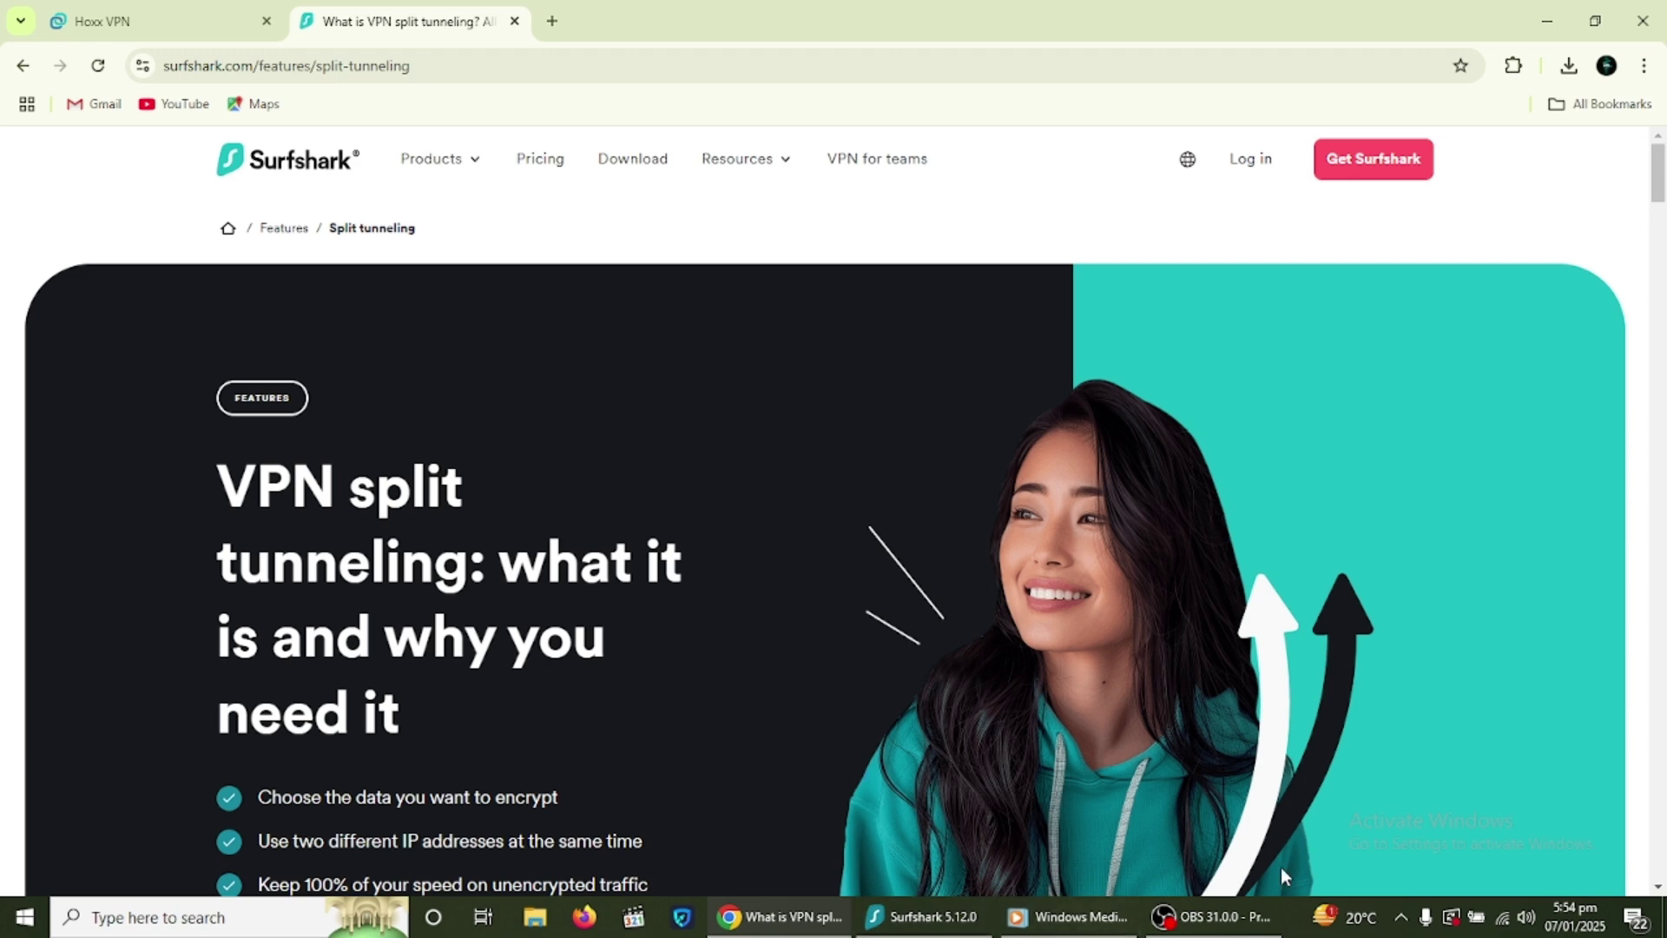
scroll(1658, 245, down, 3)
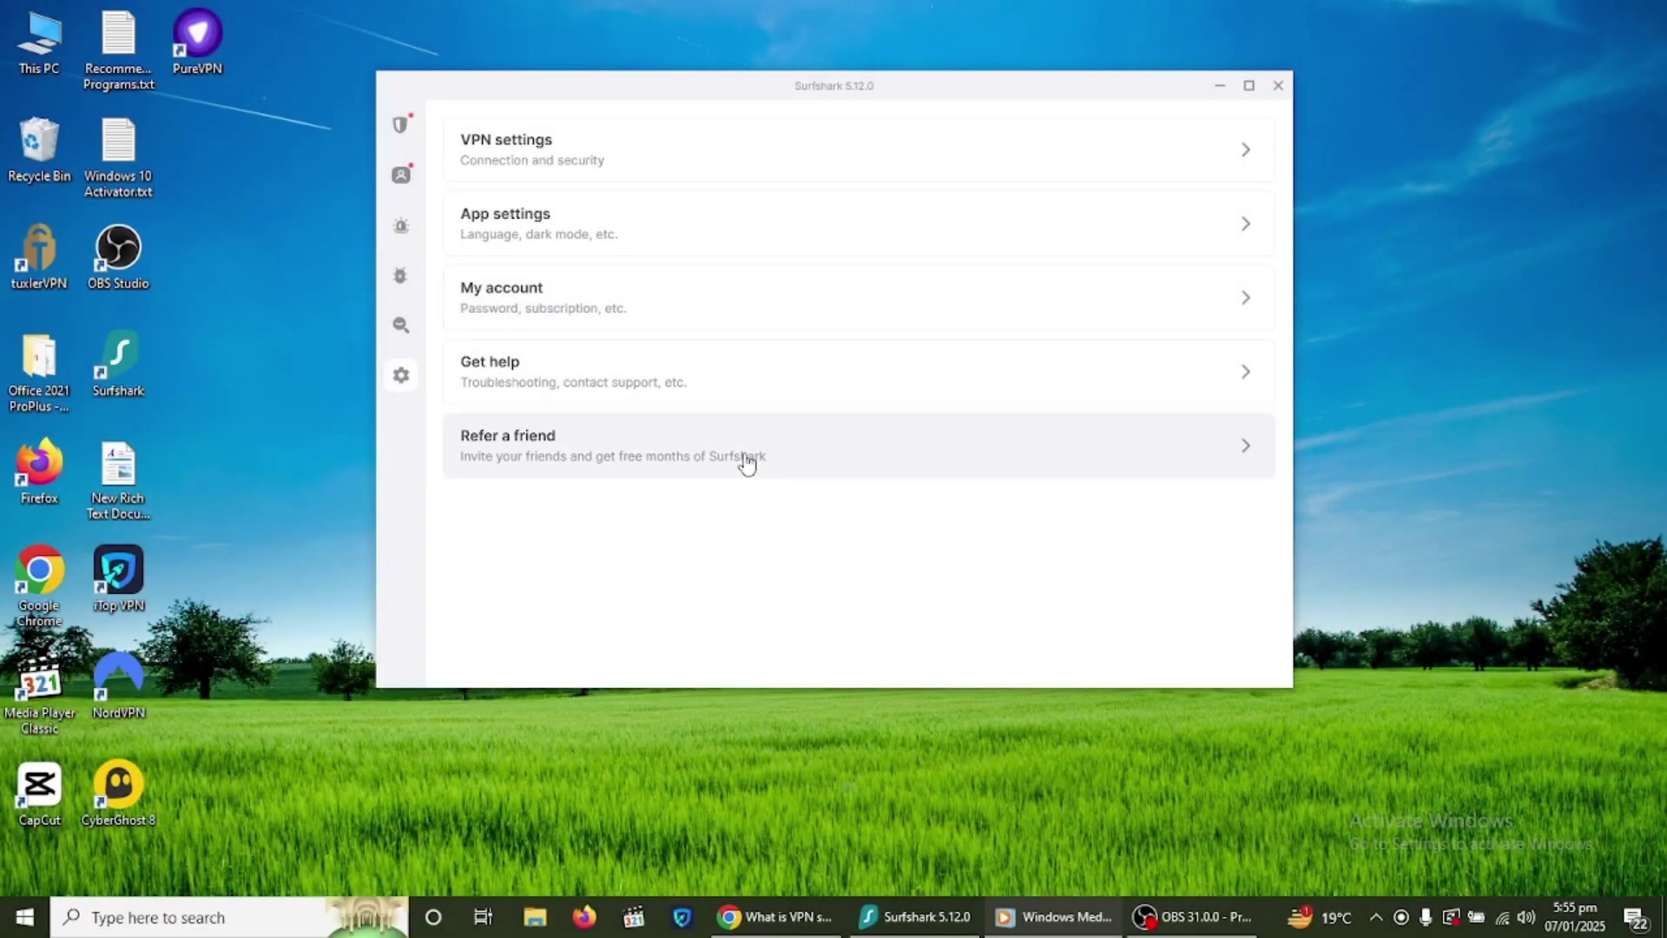
- Open Get help's contact support options and the instant support web page, then close it
click(650, 384)
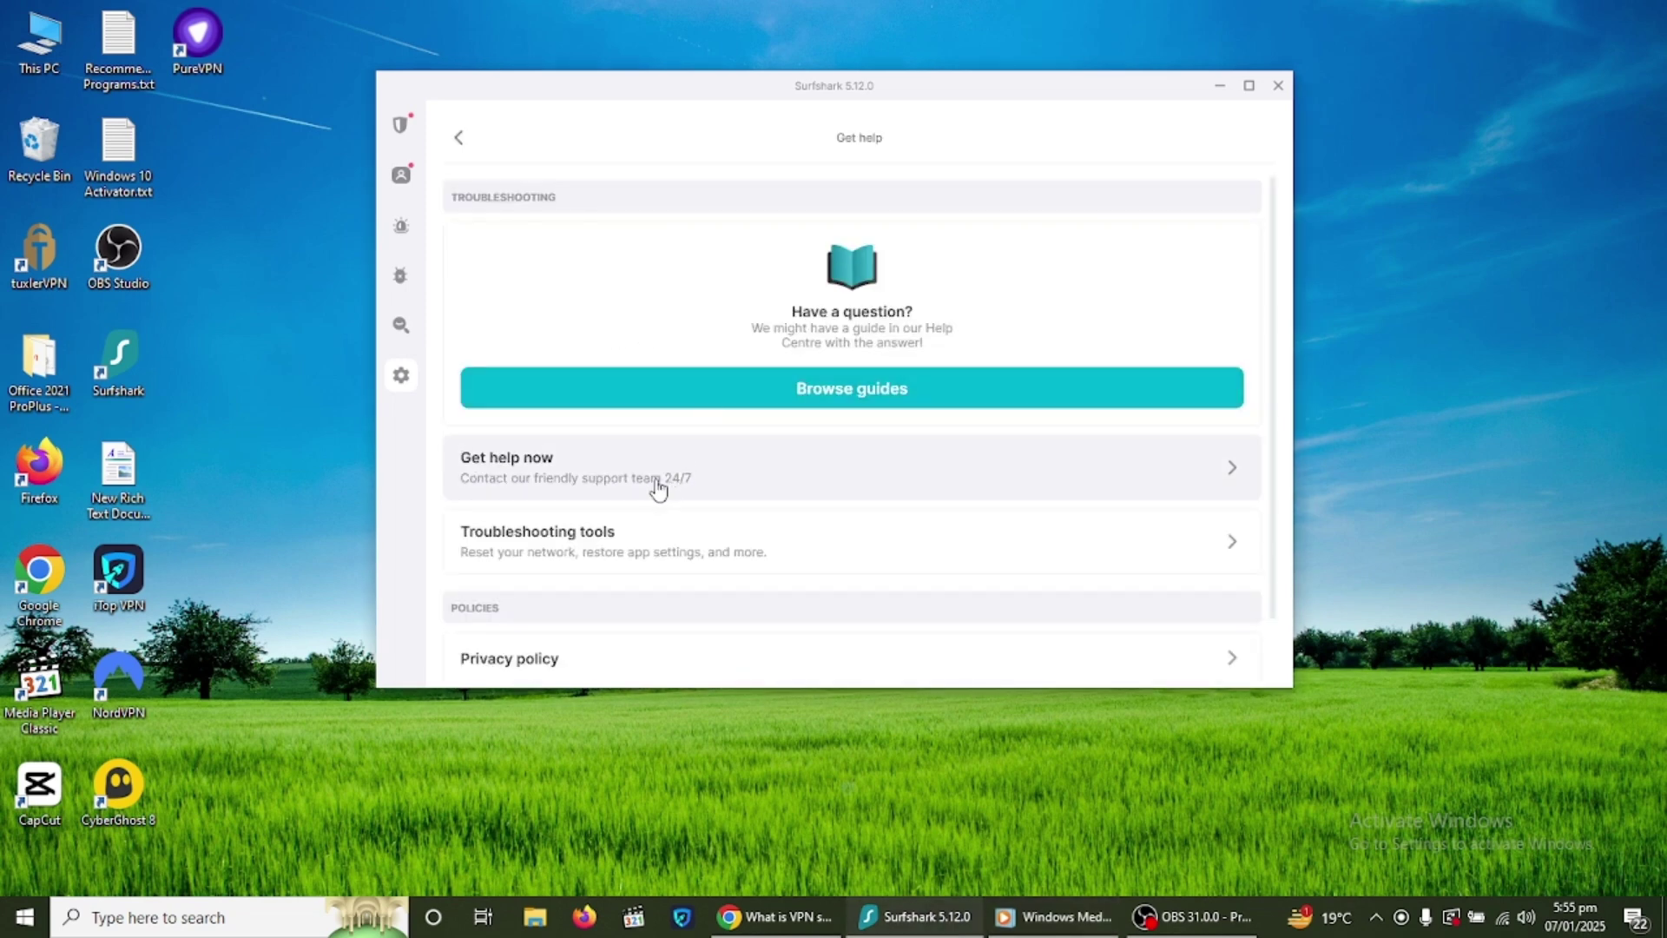
click(752, 470)
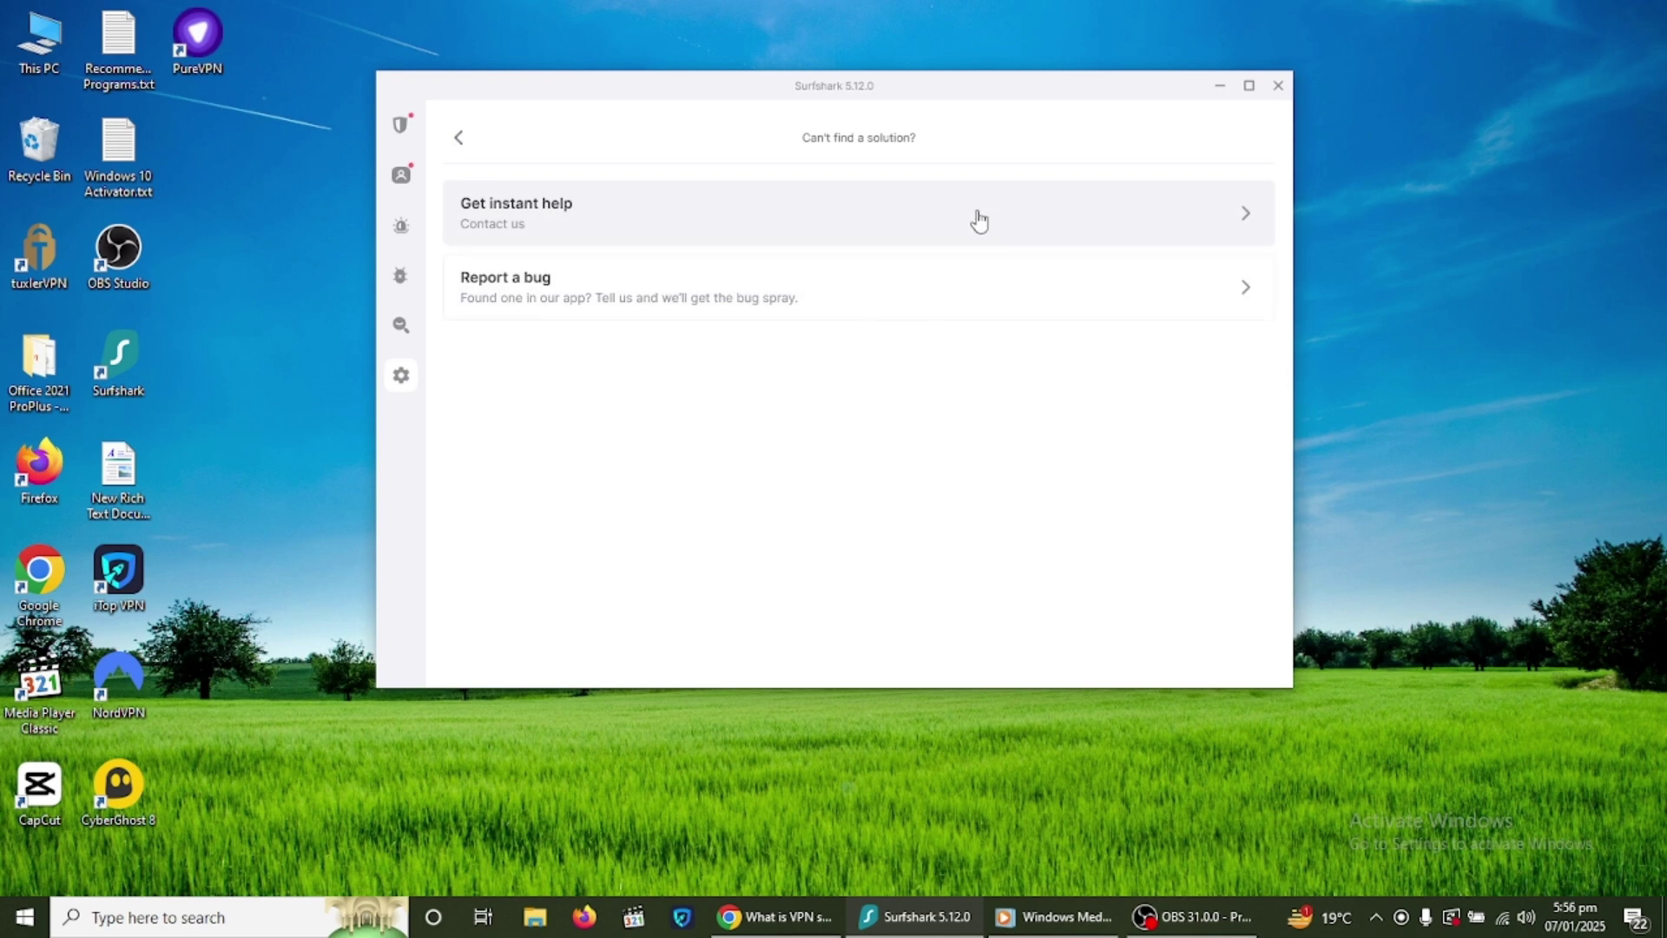
click(878, 240)
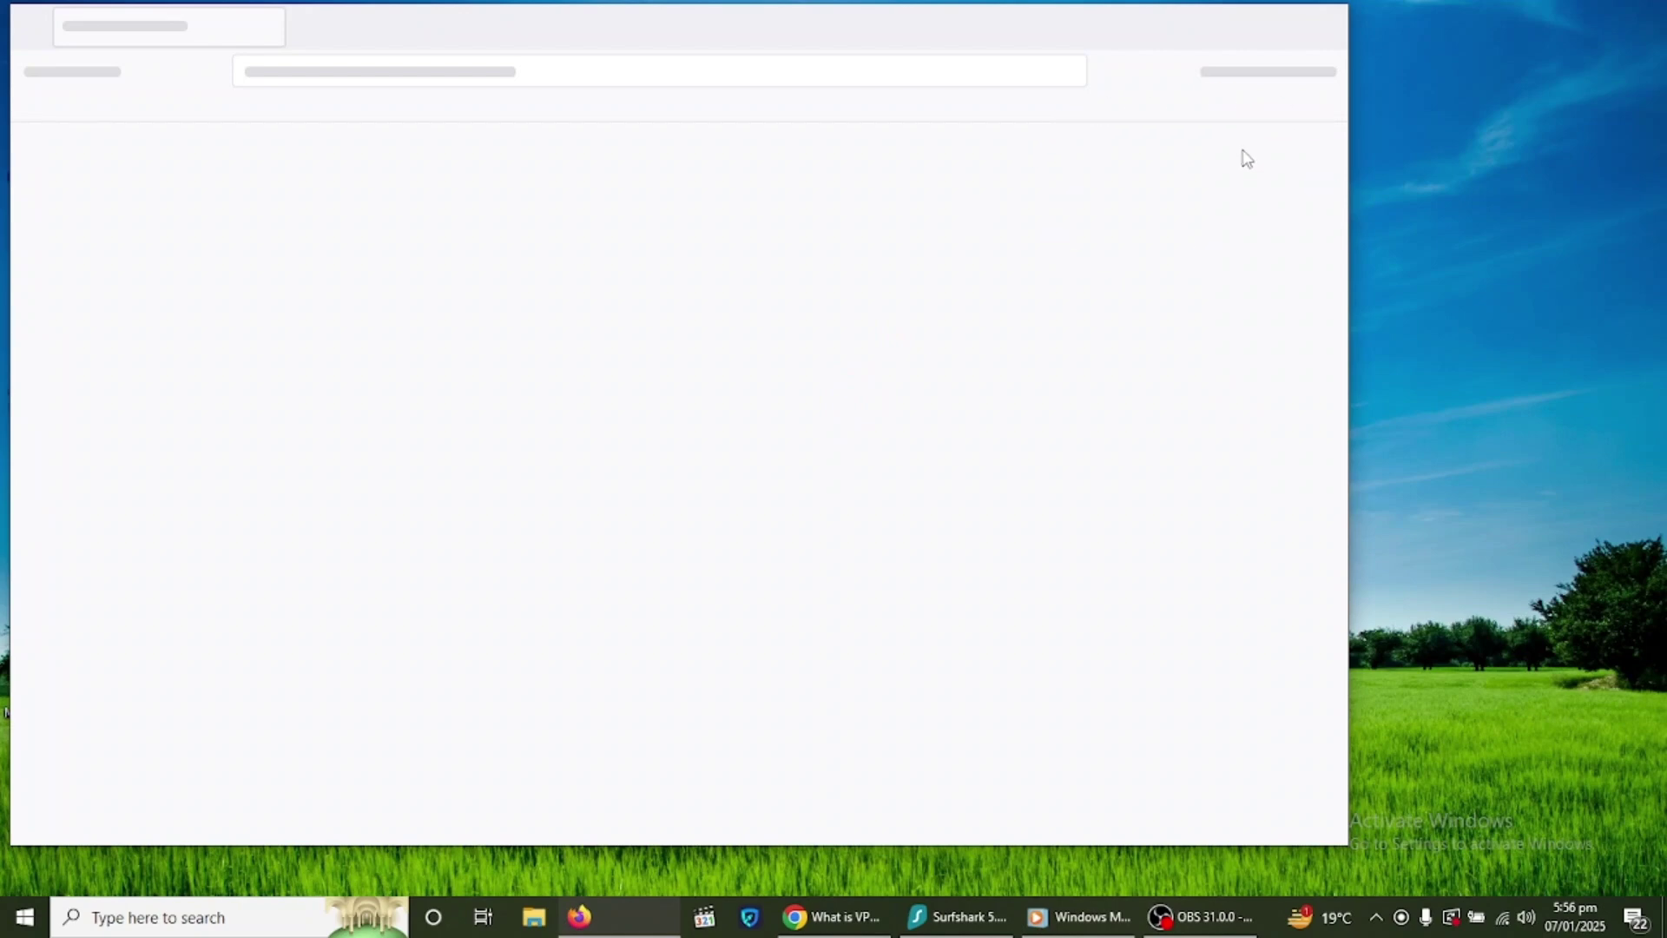
click(1321, 26)
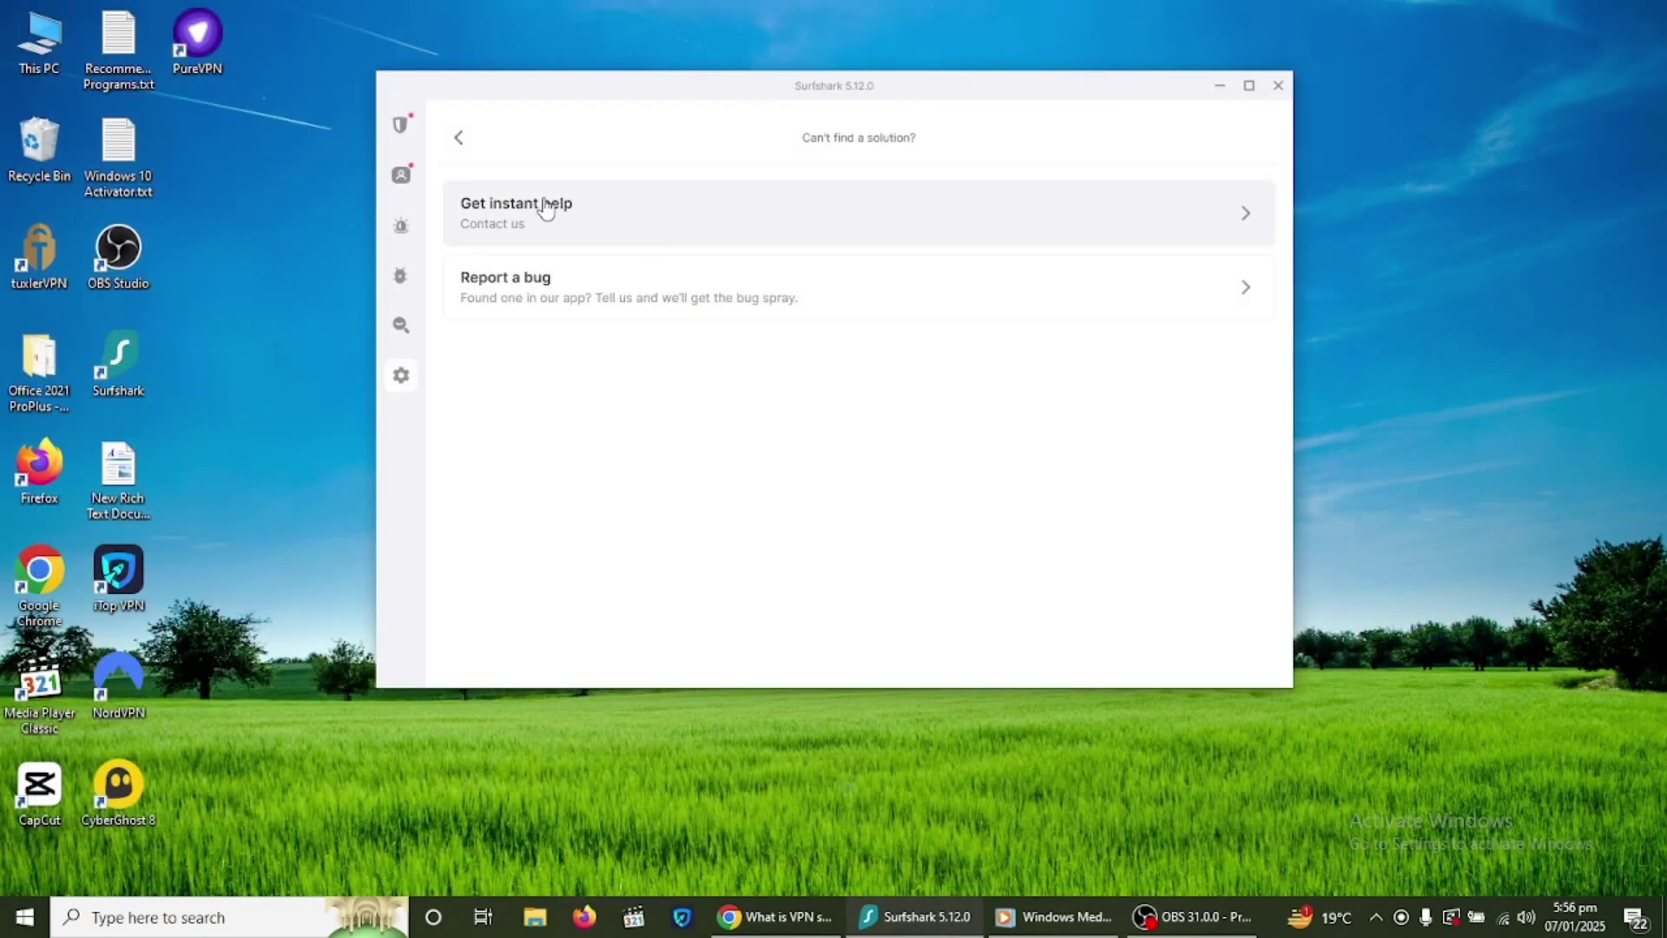
- Return to the main VPN page and reopen the Settings menu
mouse_move(401, 226)
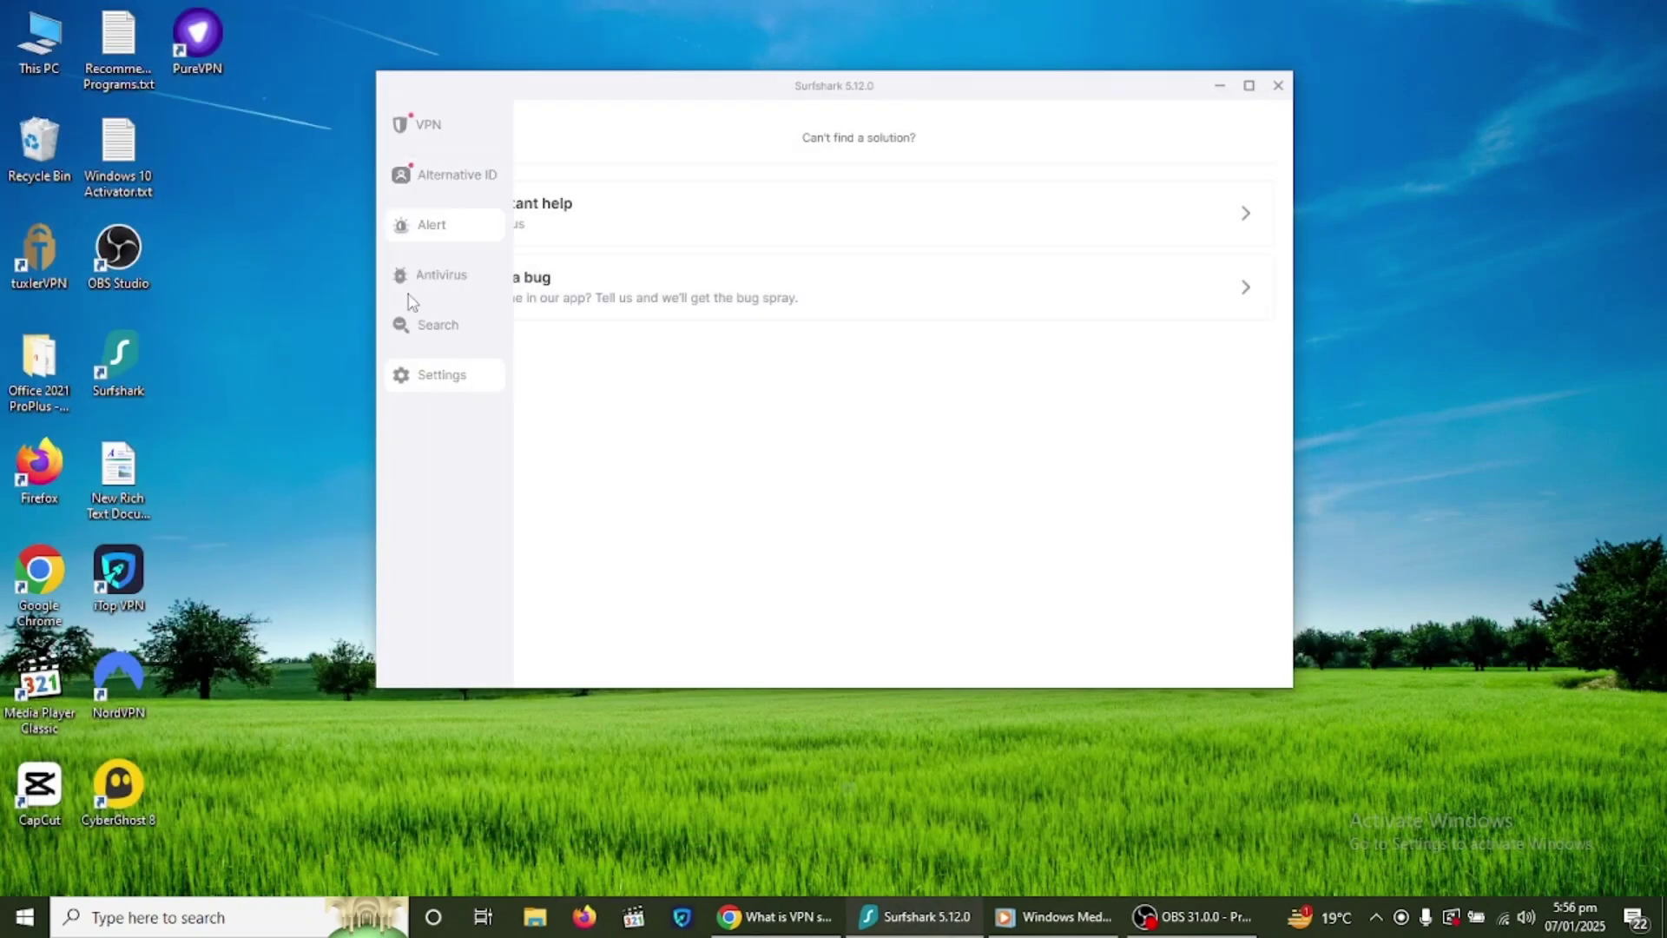
click(432, 129)
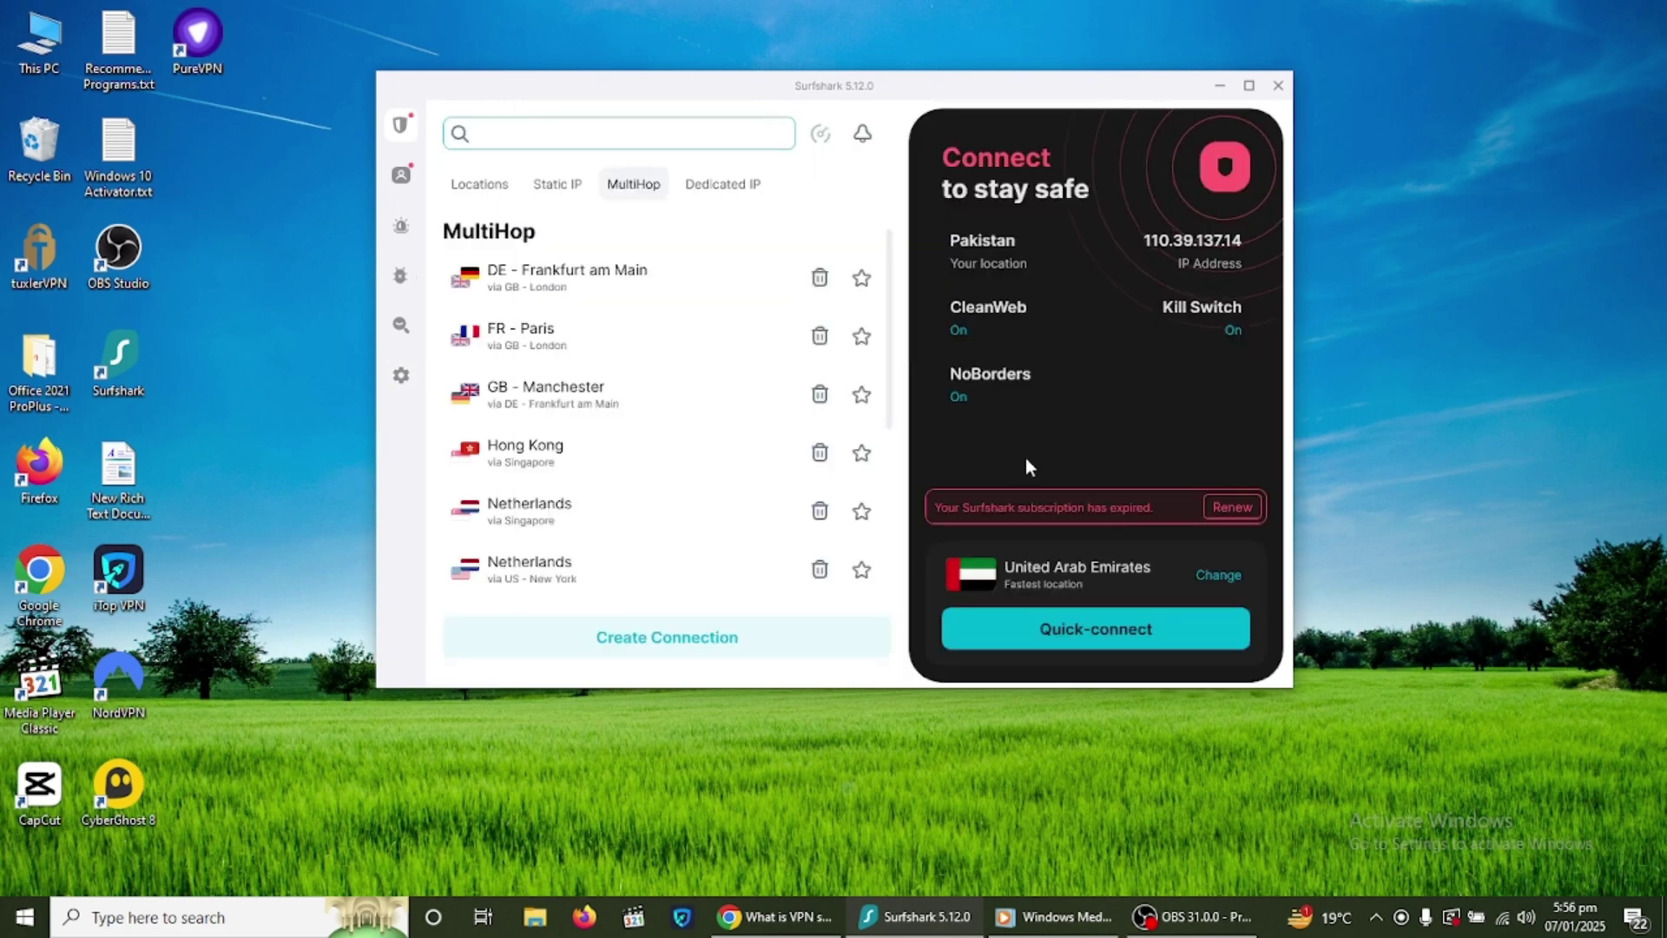
click(442, 374)
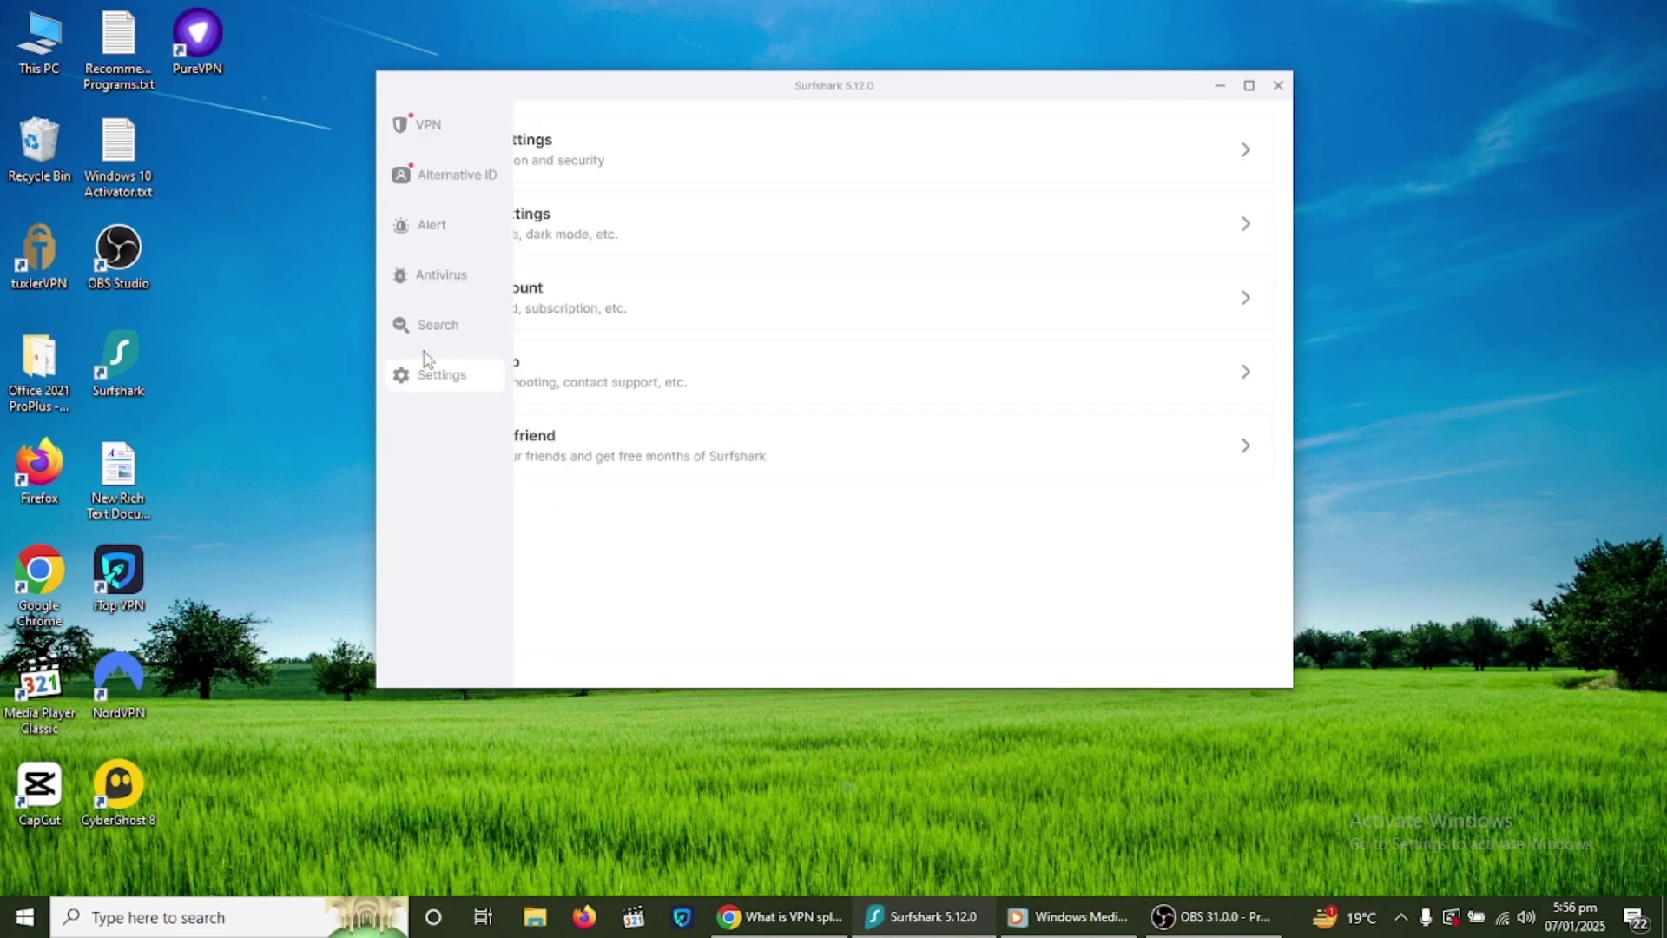
- Open VPN settings and review the Protocol dropdown options, leaving it on Automatic
click(752, 159)
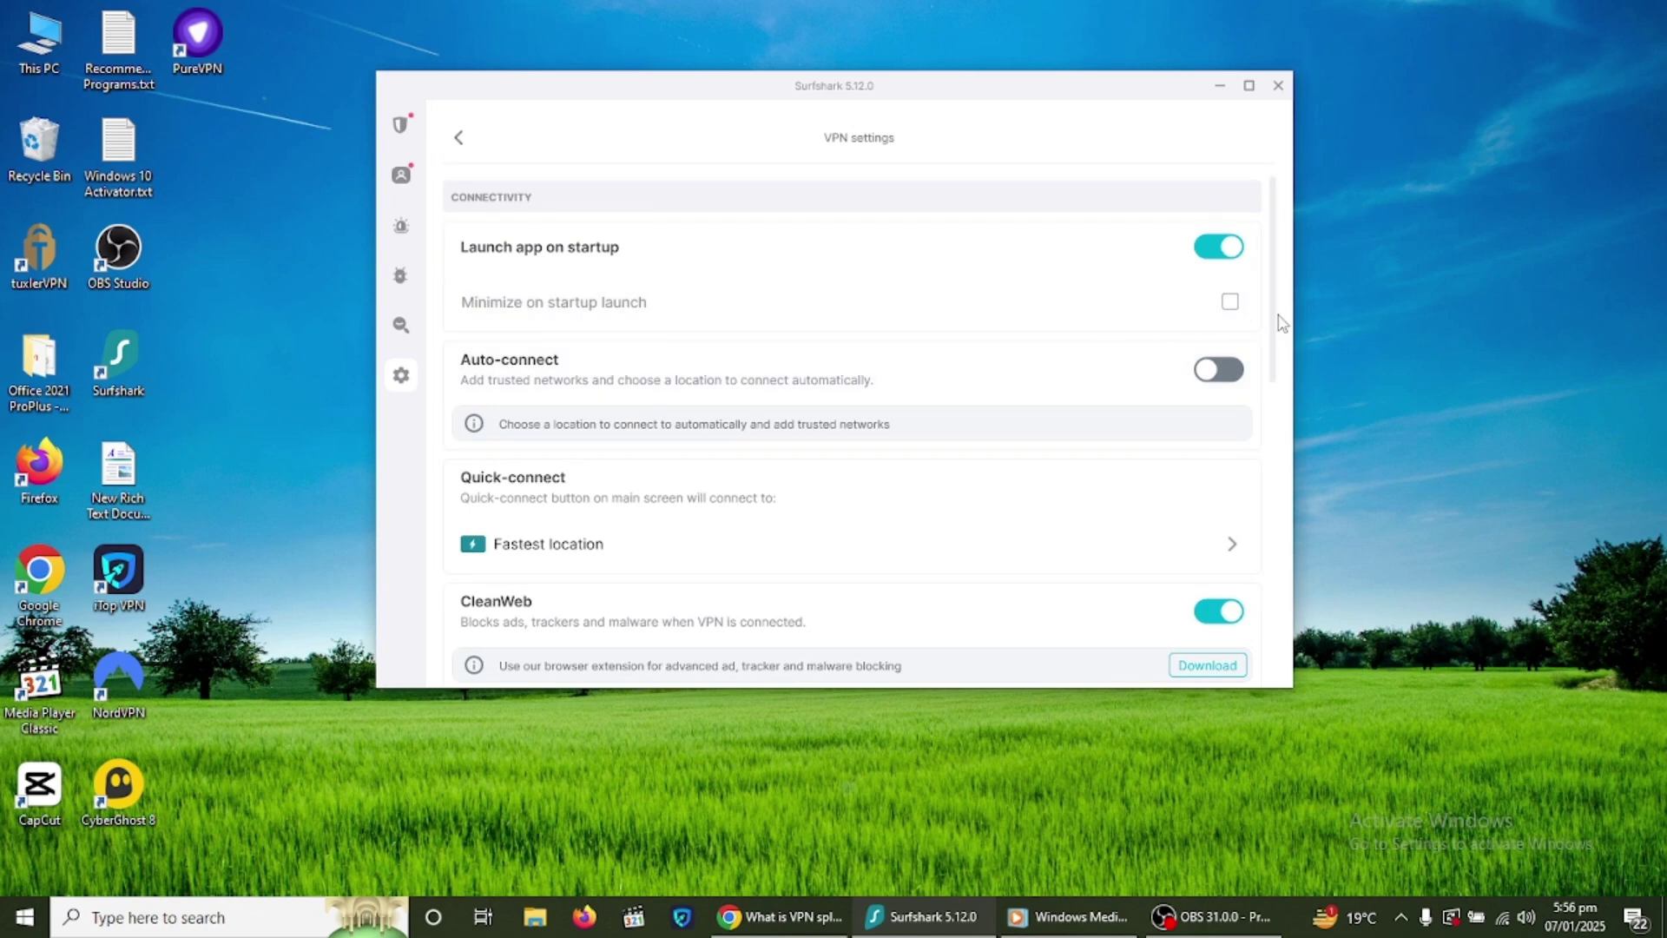
drag(1277, 328, 1291, 583)
click(1159, 295)
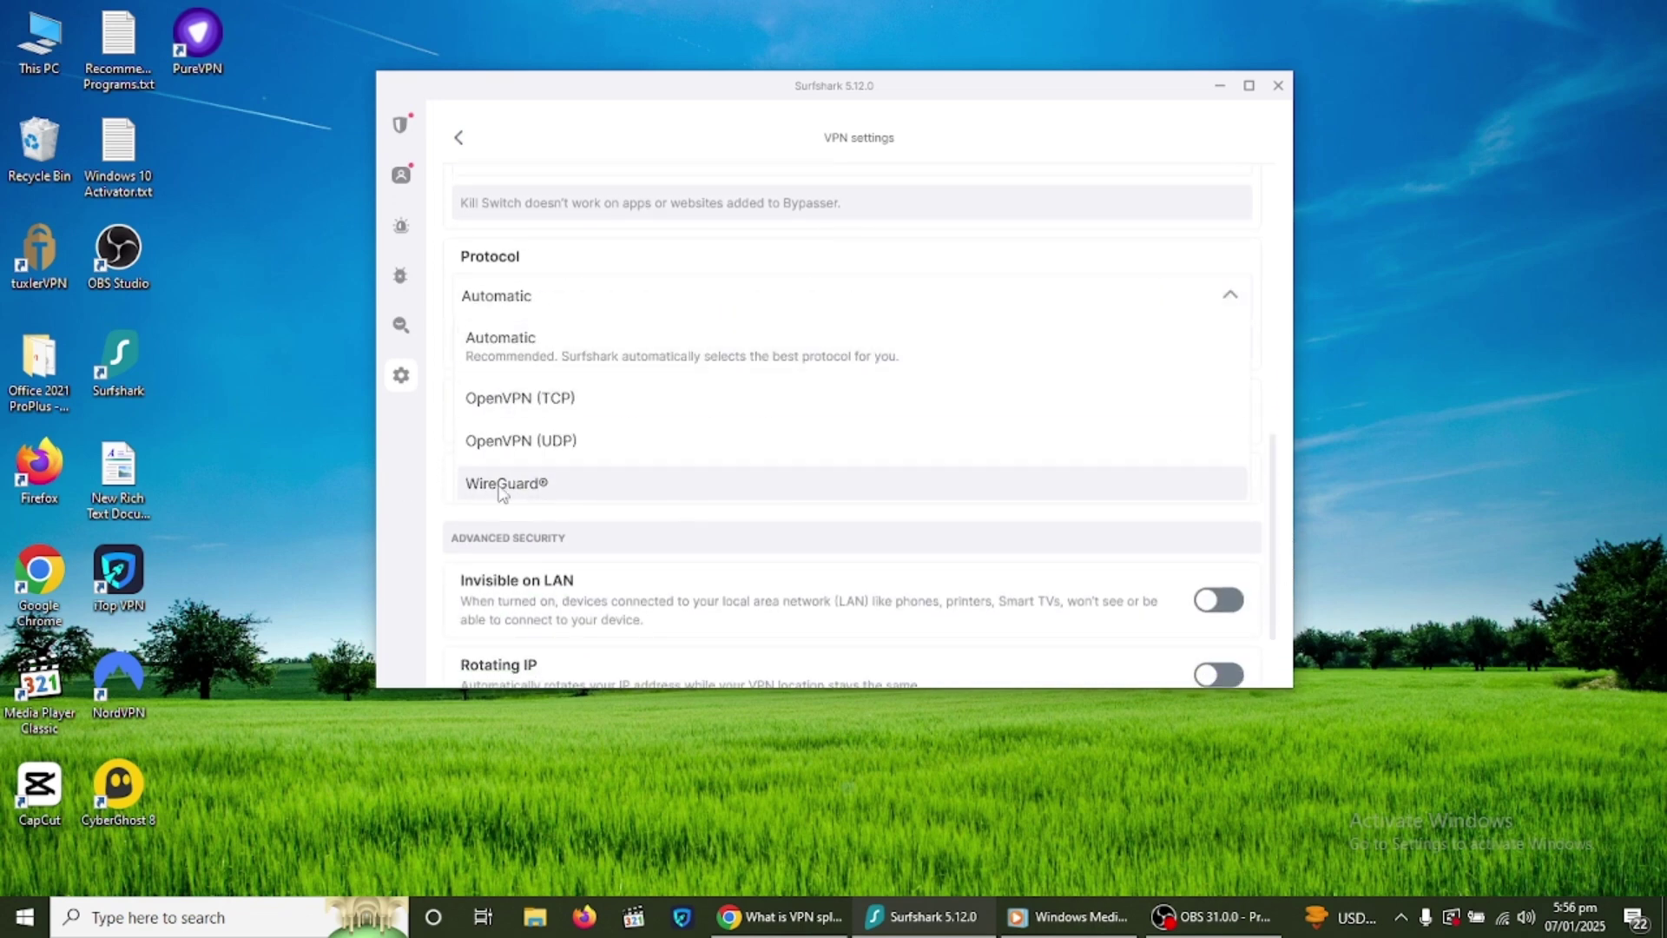
click(1140, 314)
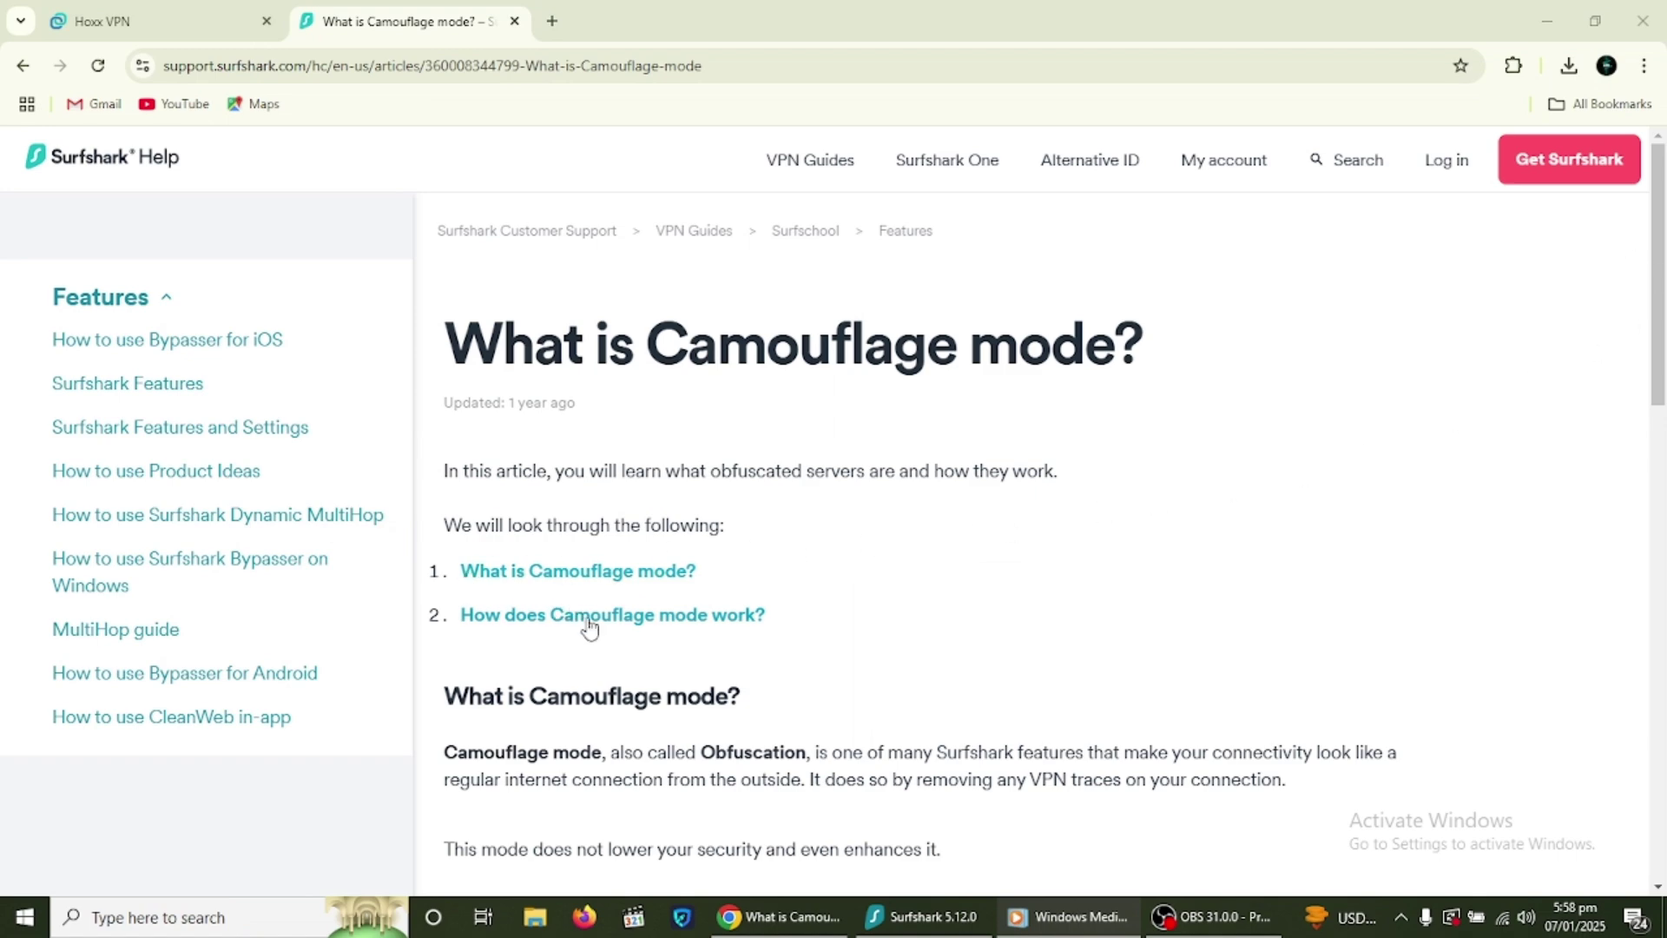
- Scroll the Camouflage mode help article down to its explanation of how it works
drag(1662, 361, 1660, 472)
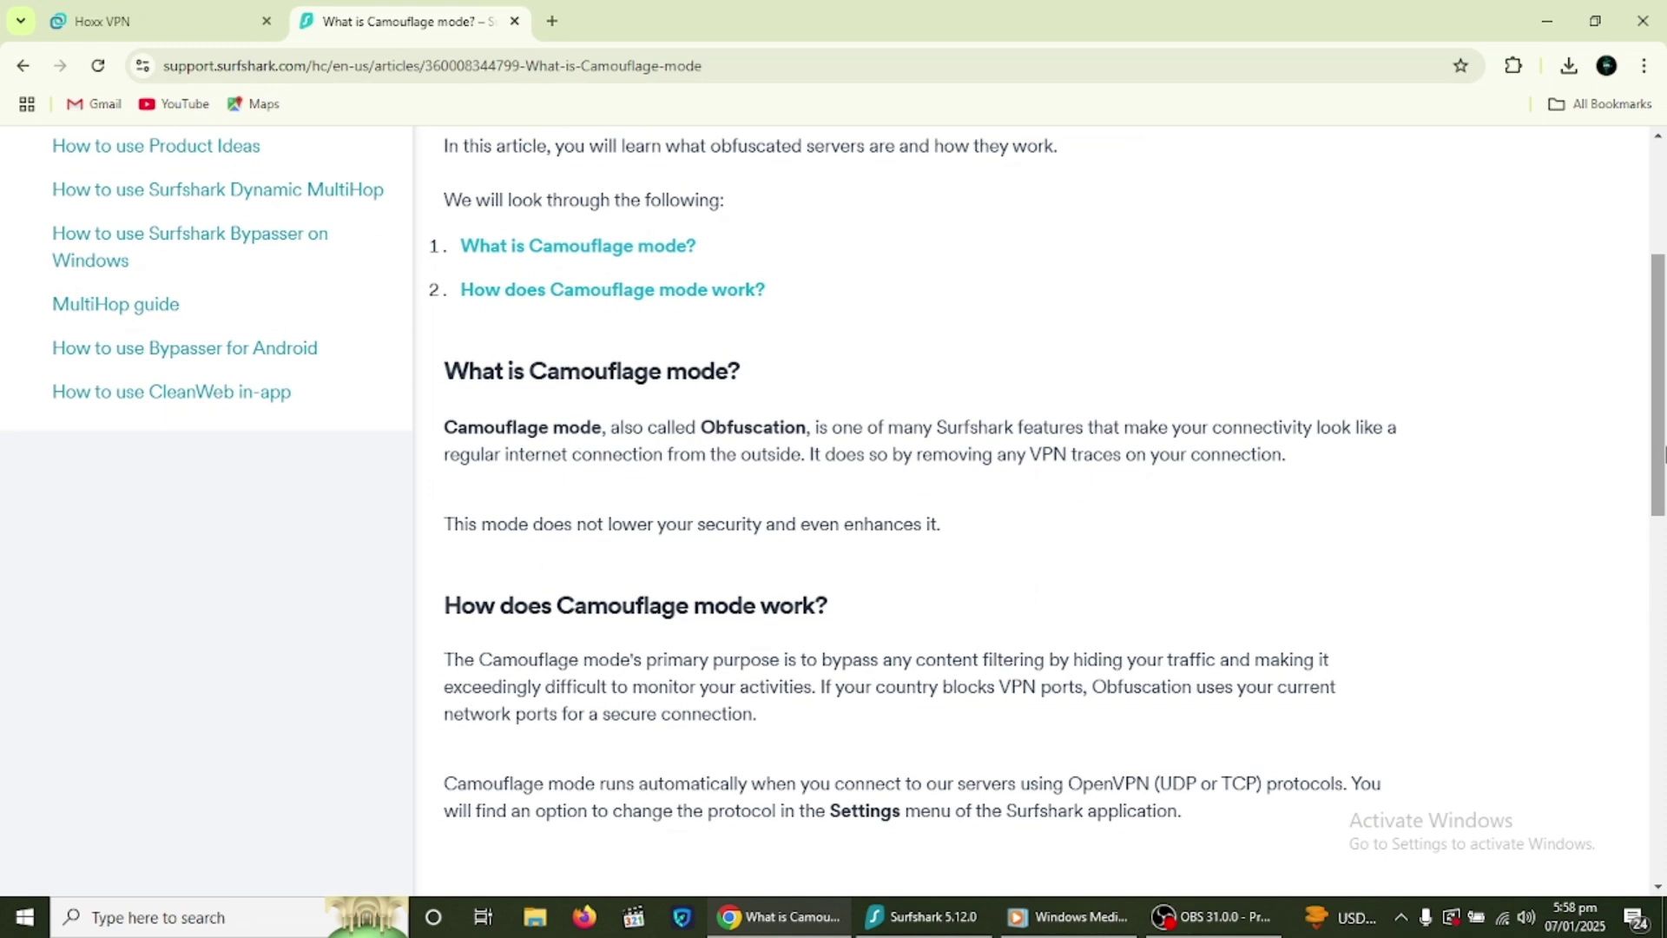
drag(1660, 465, 1659, 557)
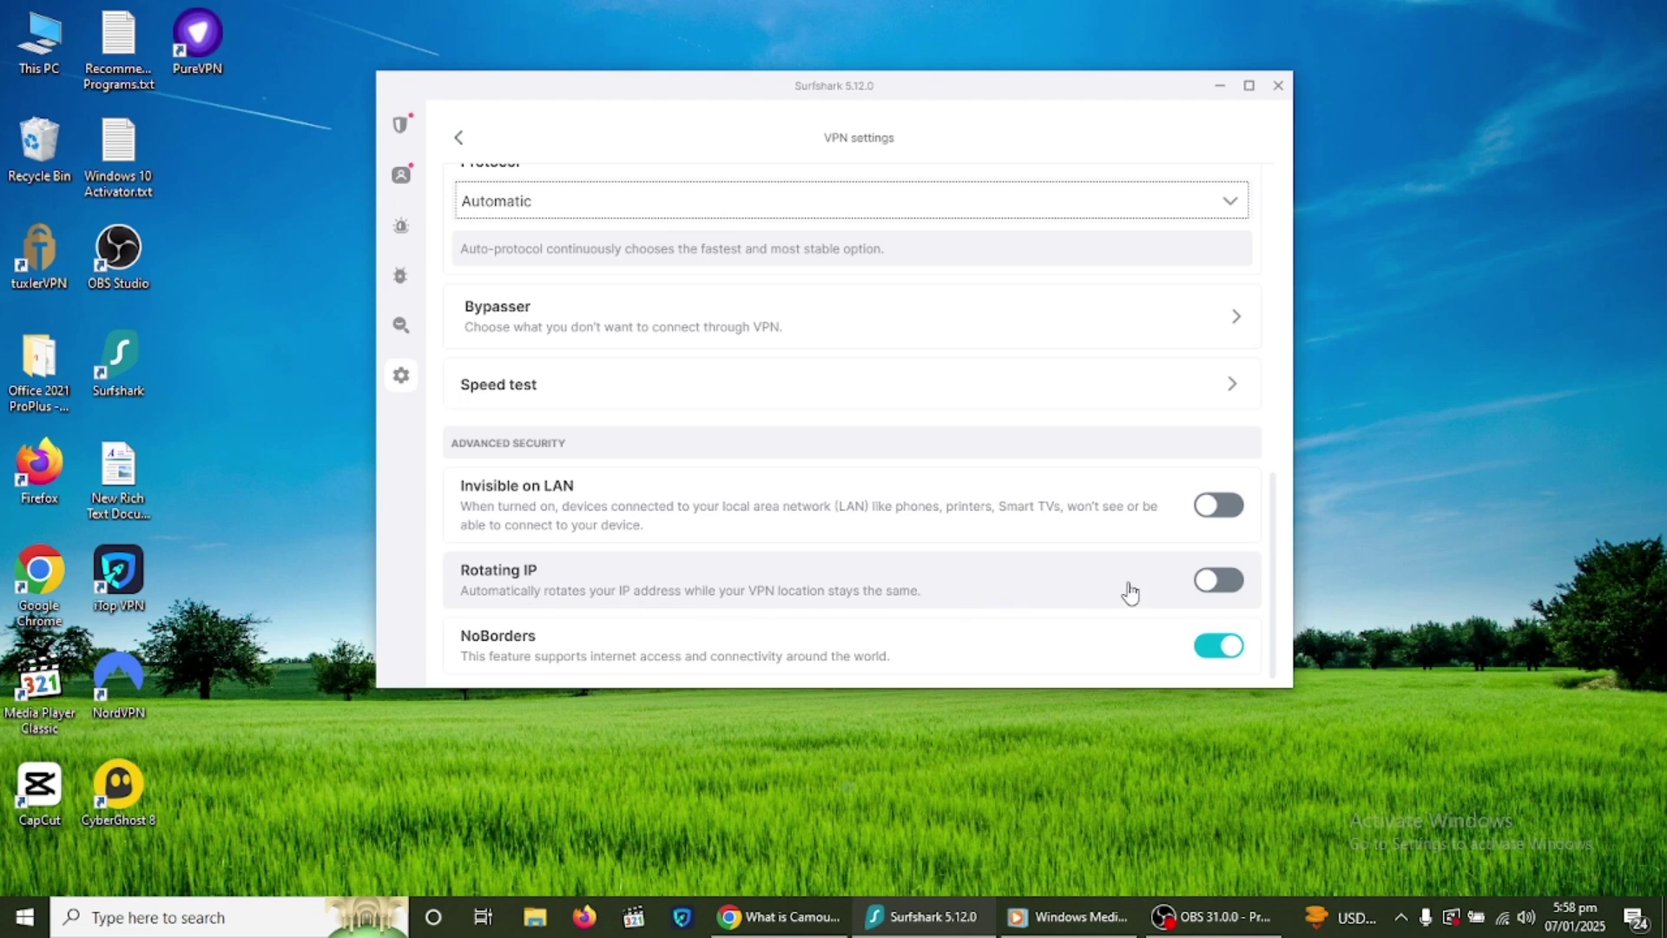
- Turn on Rotating IP, acknowledge its notice, and open the Surfshark Search page
click(1218, 580)
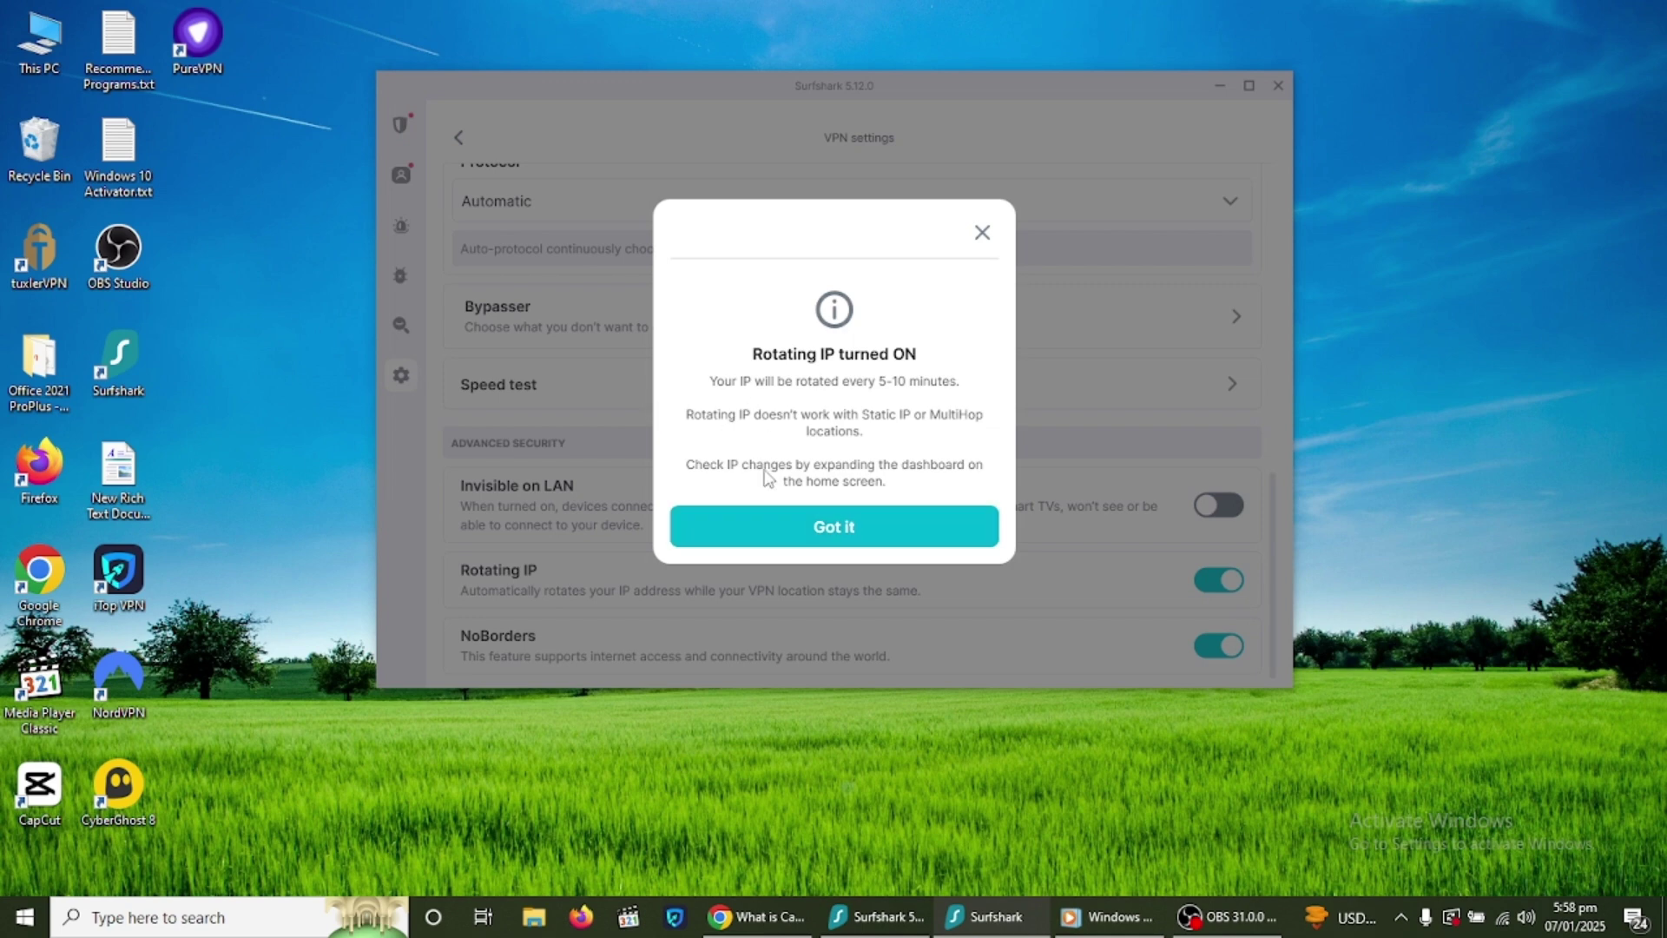
click(868, 524)
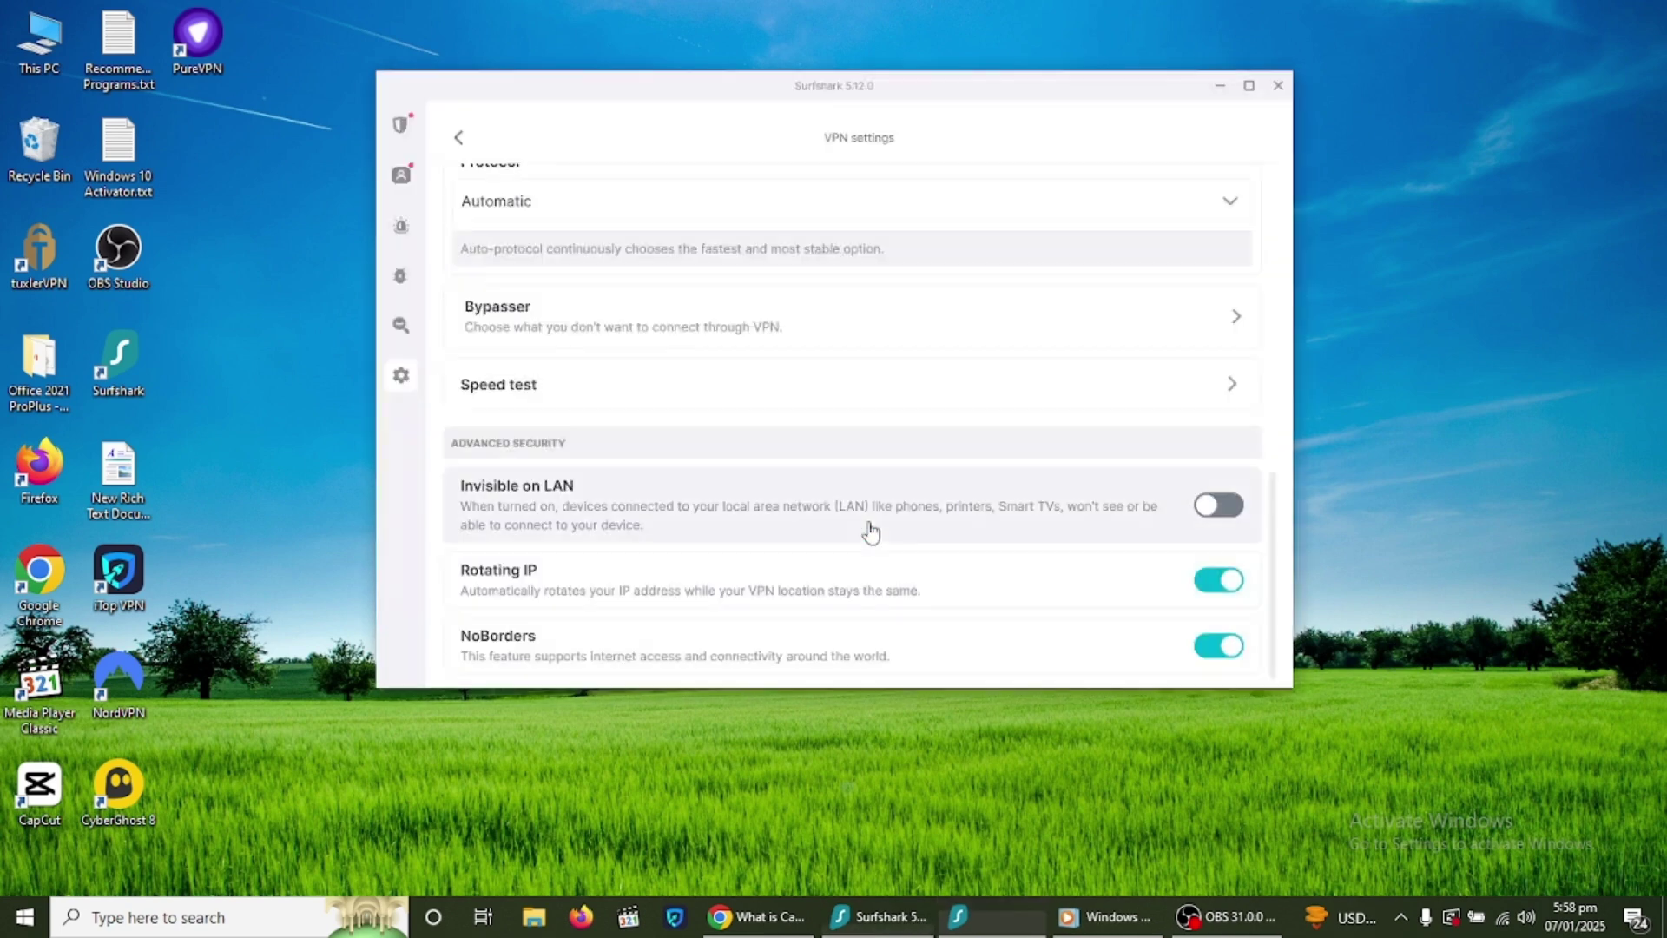
click(408, 326)
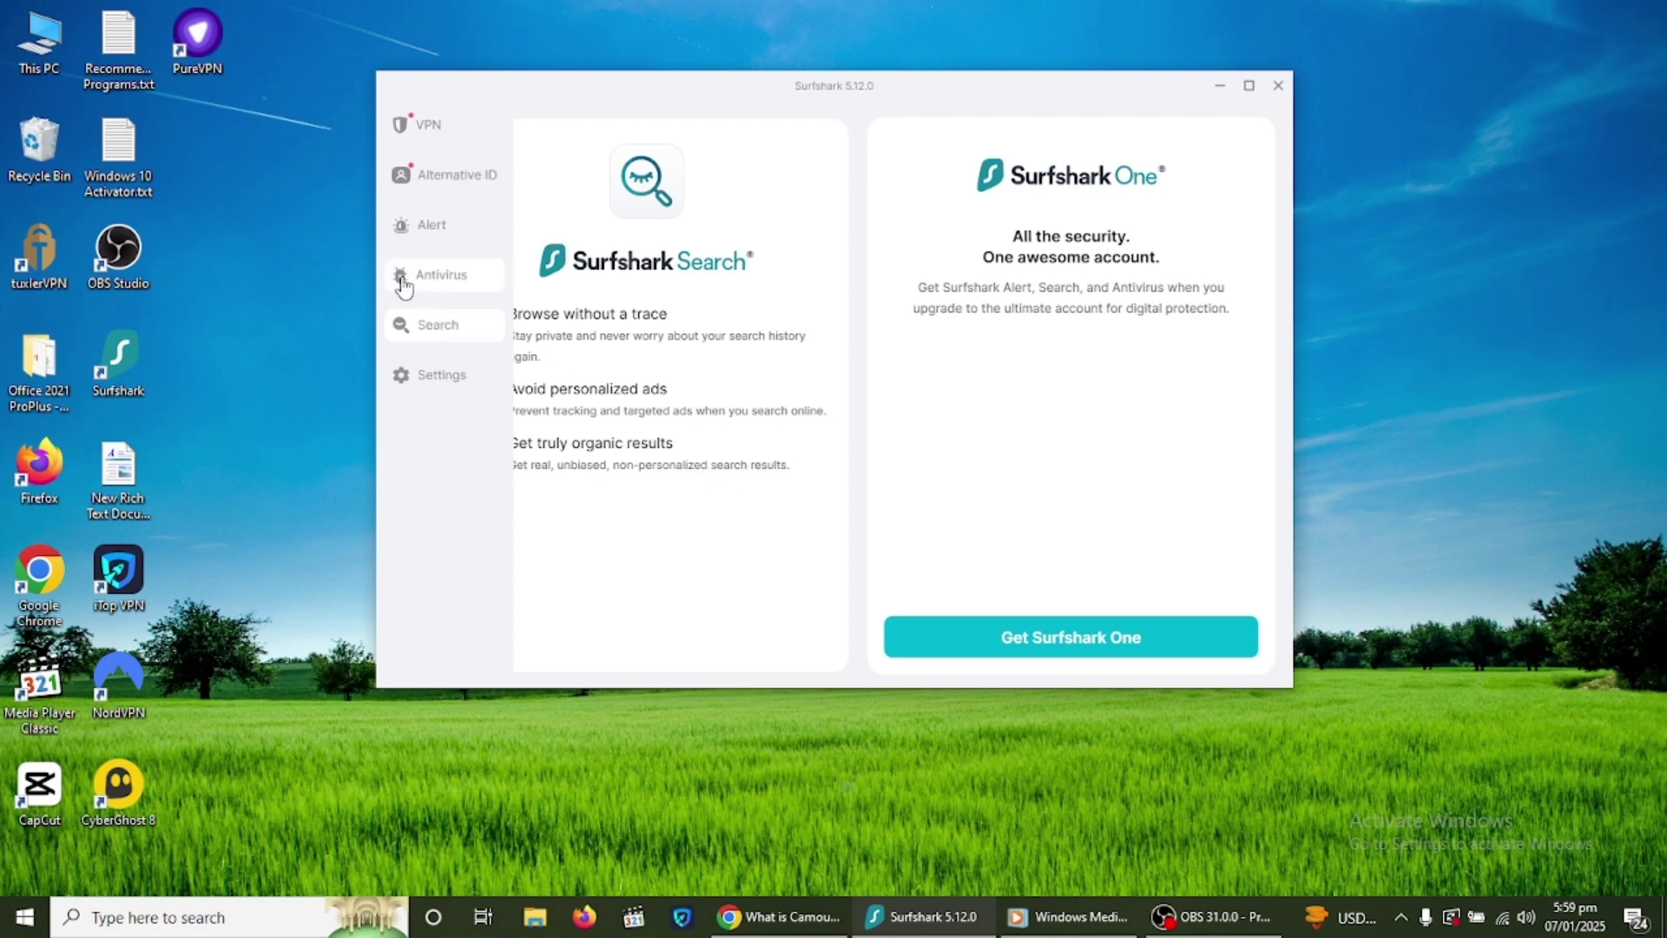
- View the Alert, Alternative ID and Antivirus feature pages in turn
click(401, 226)
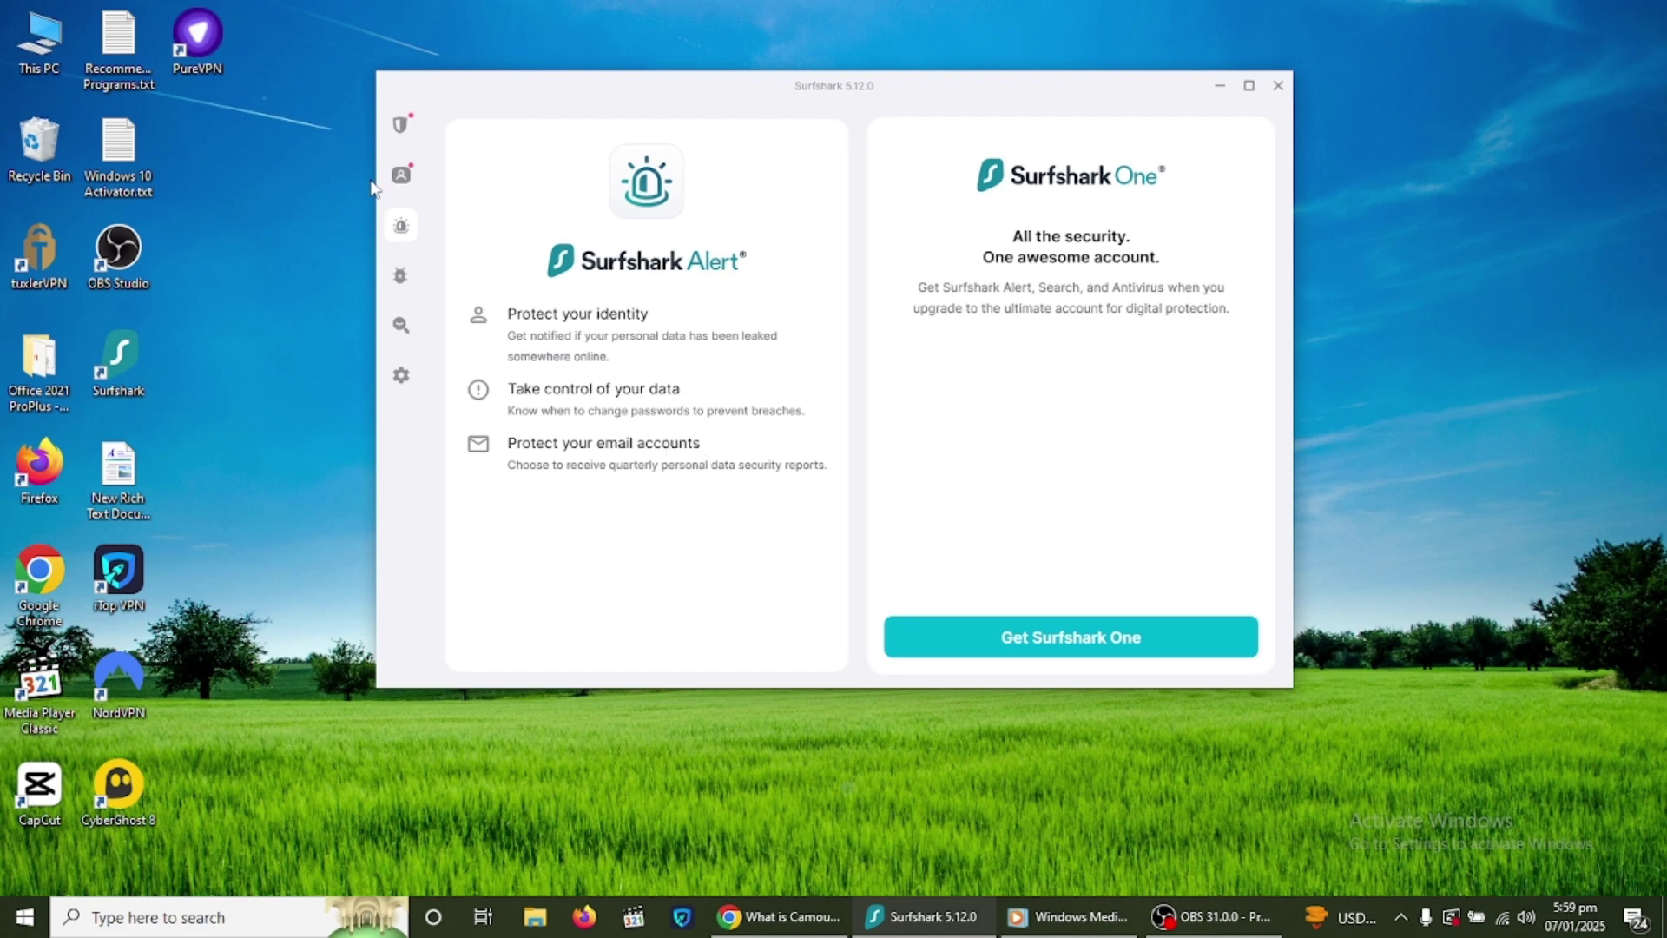
click(402, 177)
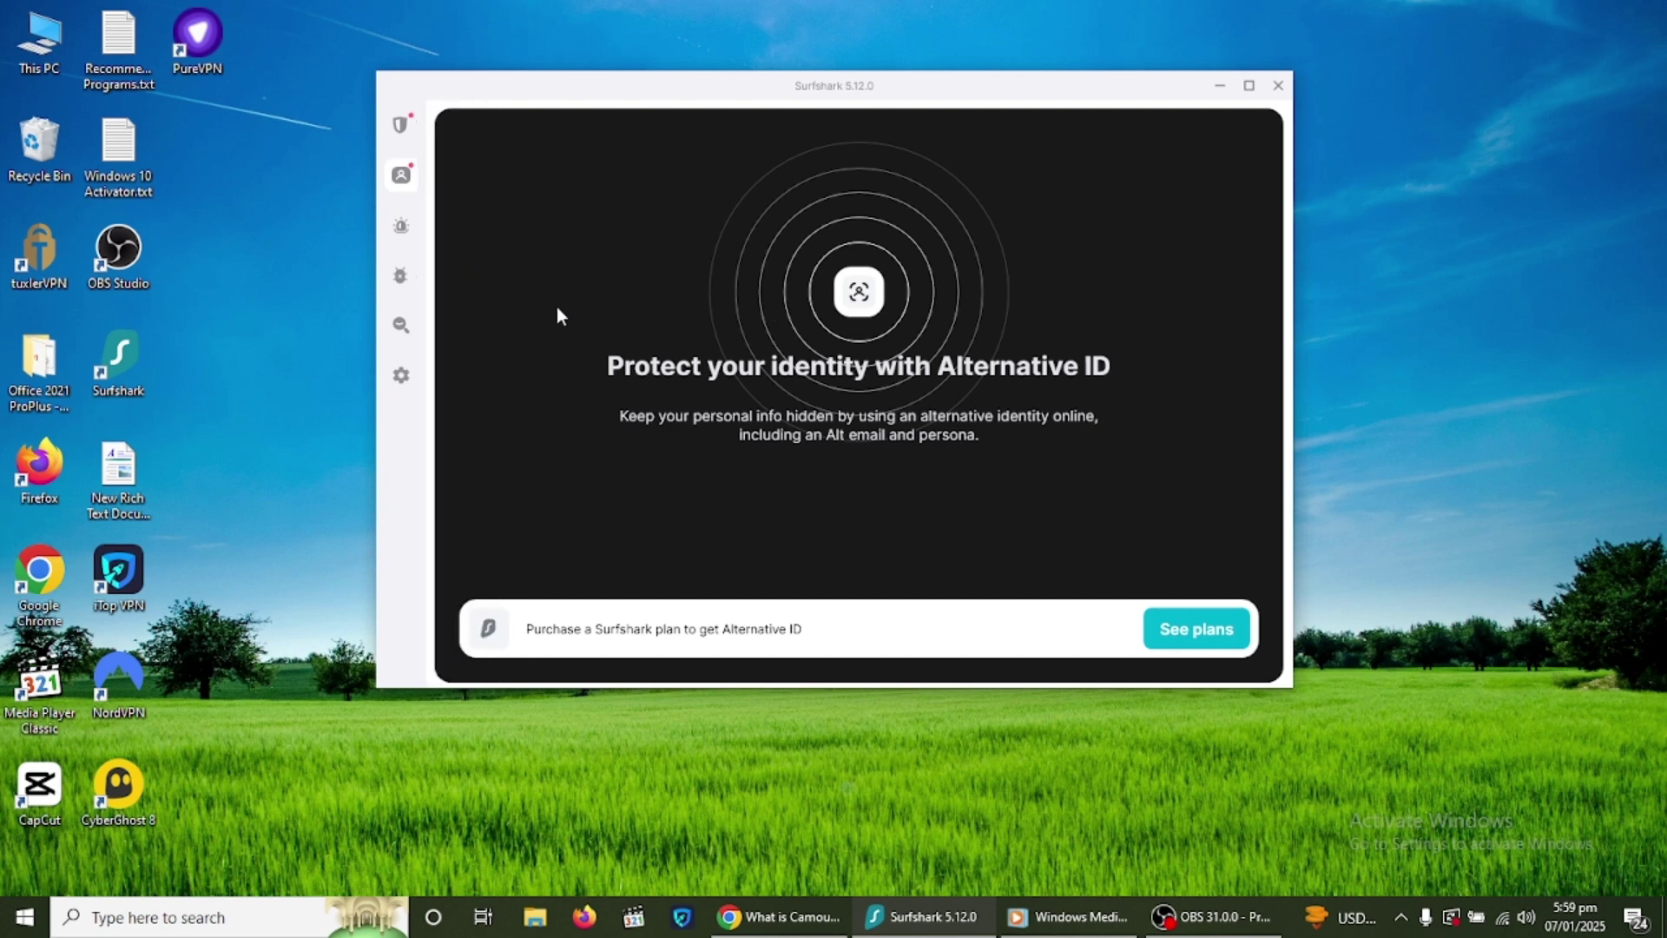
click(425, 276)
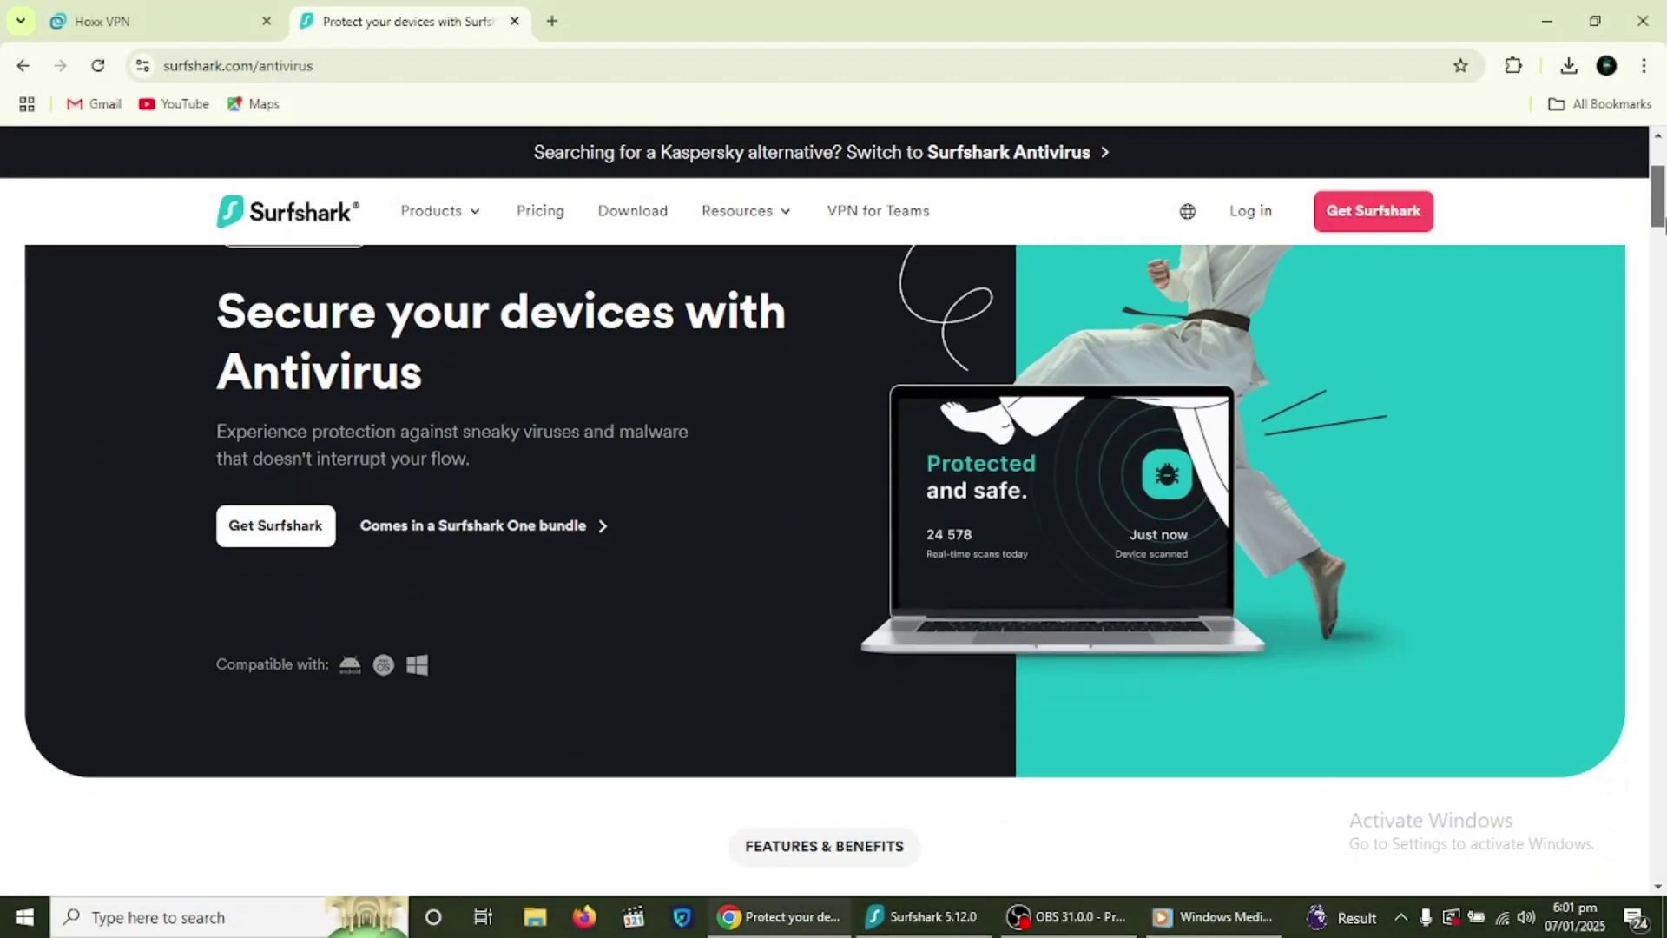
drag(1663, 227, 1662, 369)
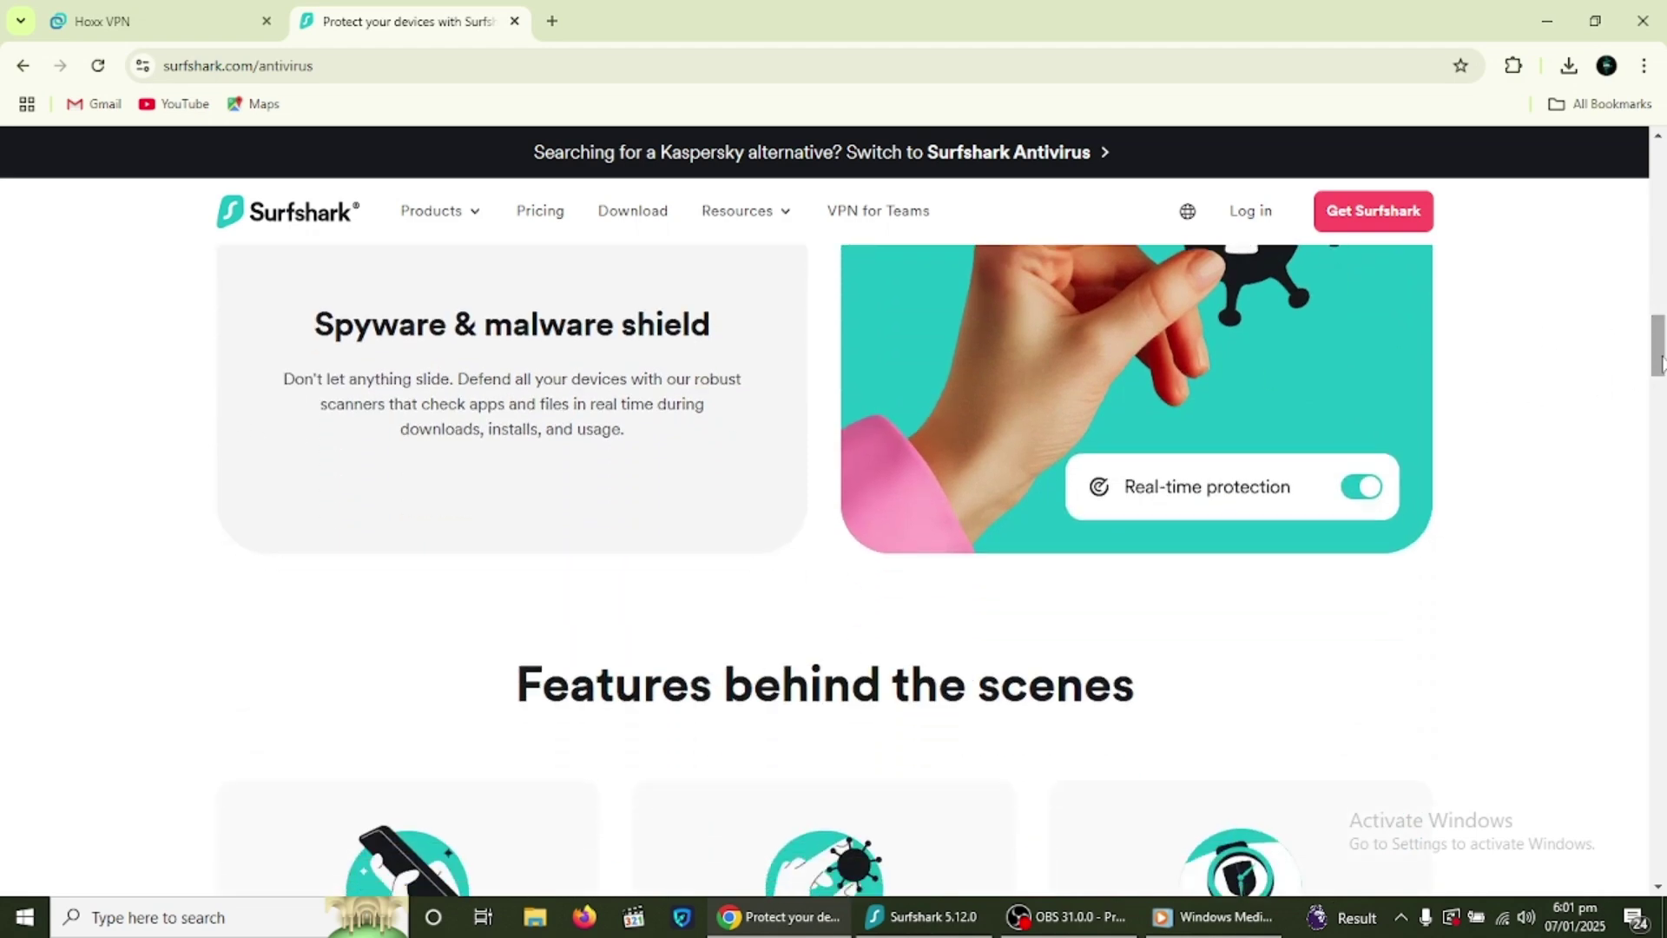
drag(1660, 362, 1660, 657)
scroll(1332, 860, down, 5)
scroll(1343, 695, up, 20)
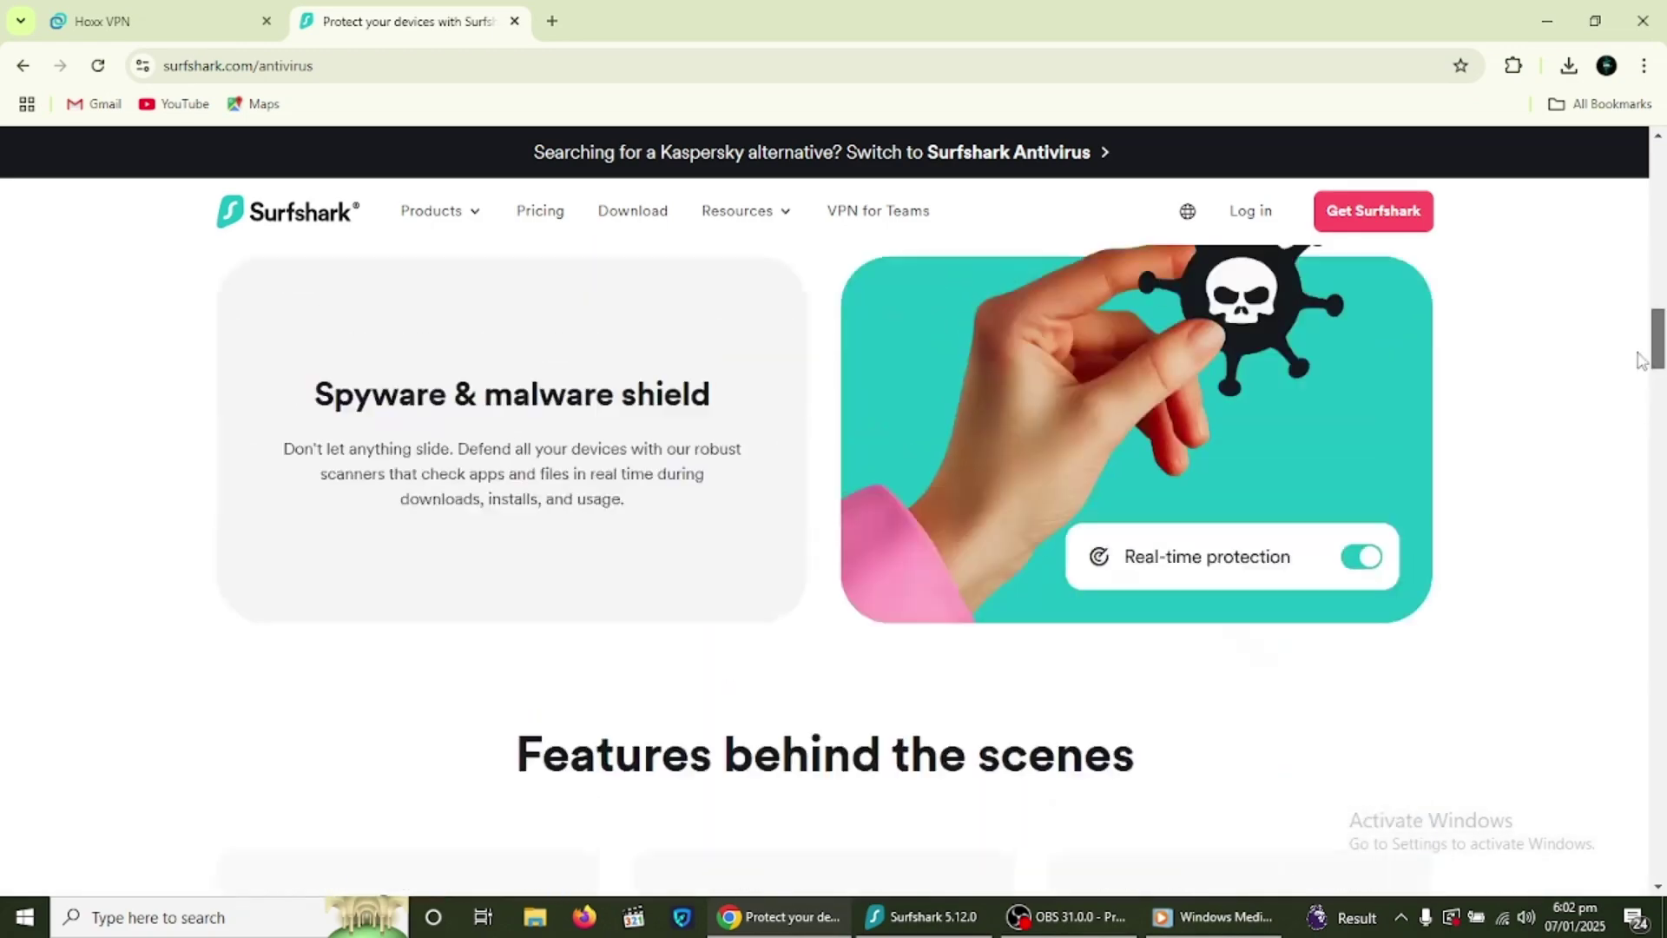
drag(1640, 360, 1660, 178)
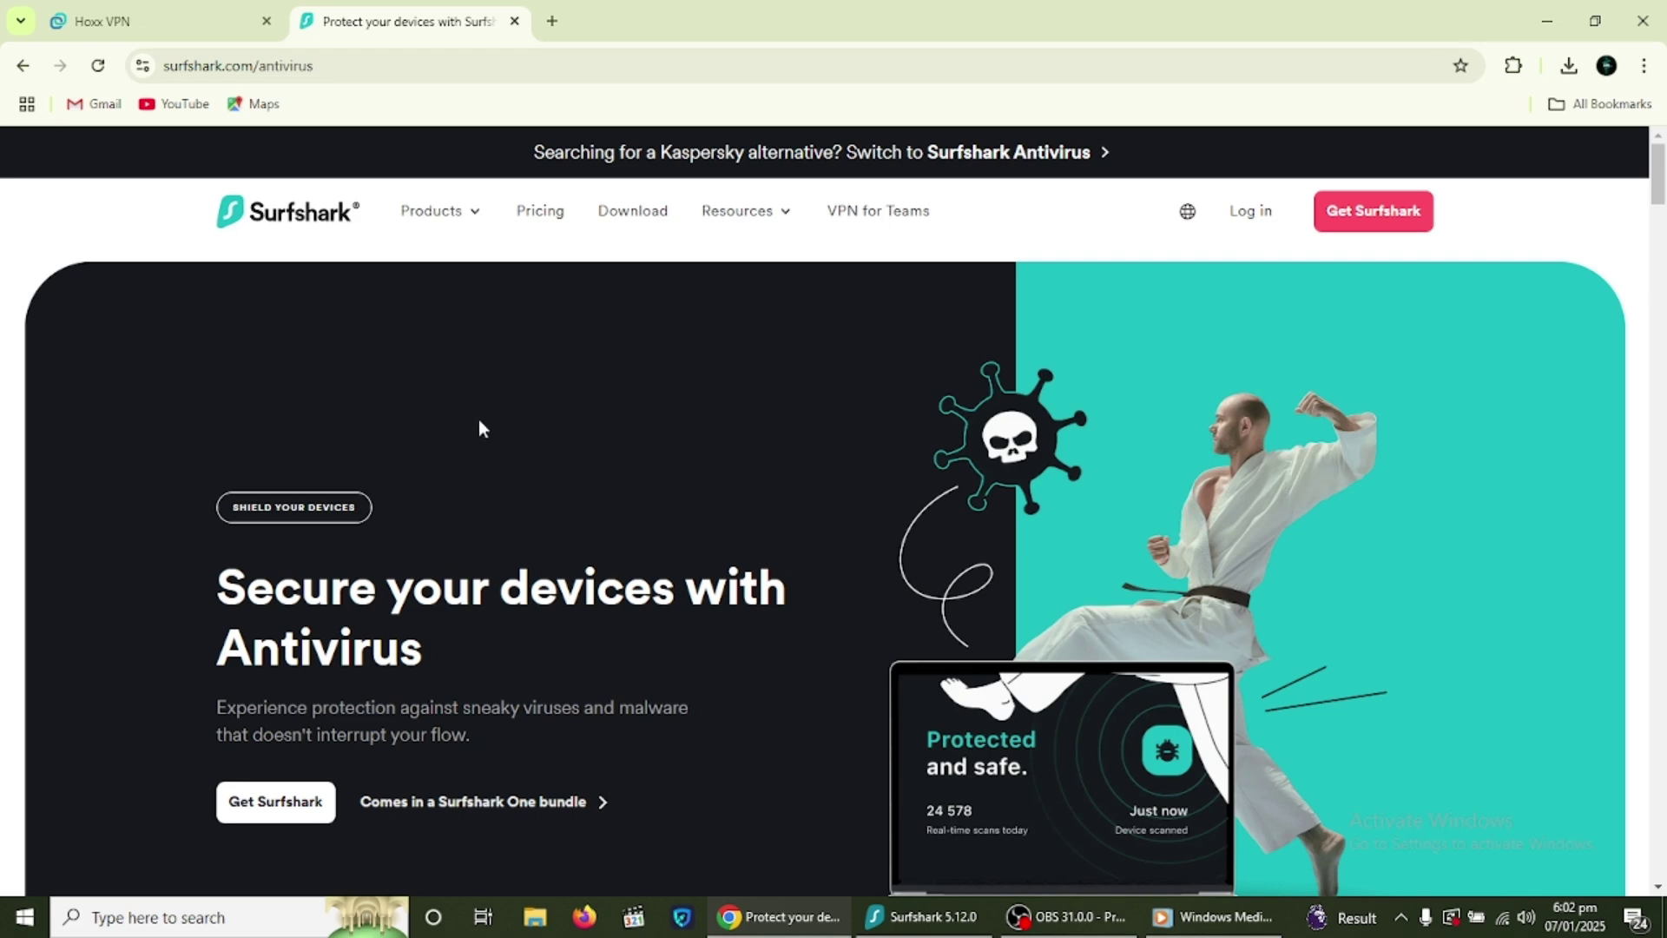
- Open the Surfshark pricing page and highlight each plan's money-back guarantee line
click(539, 213)
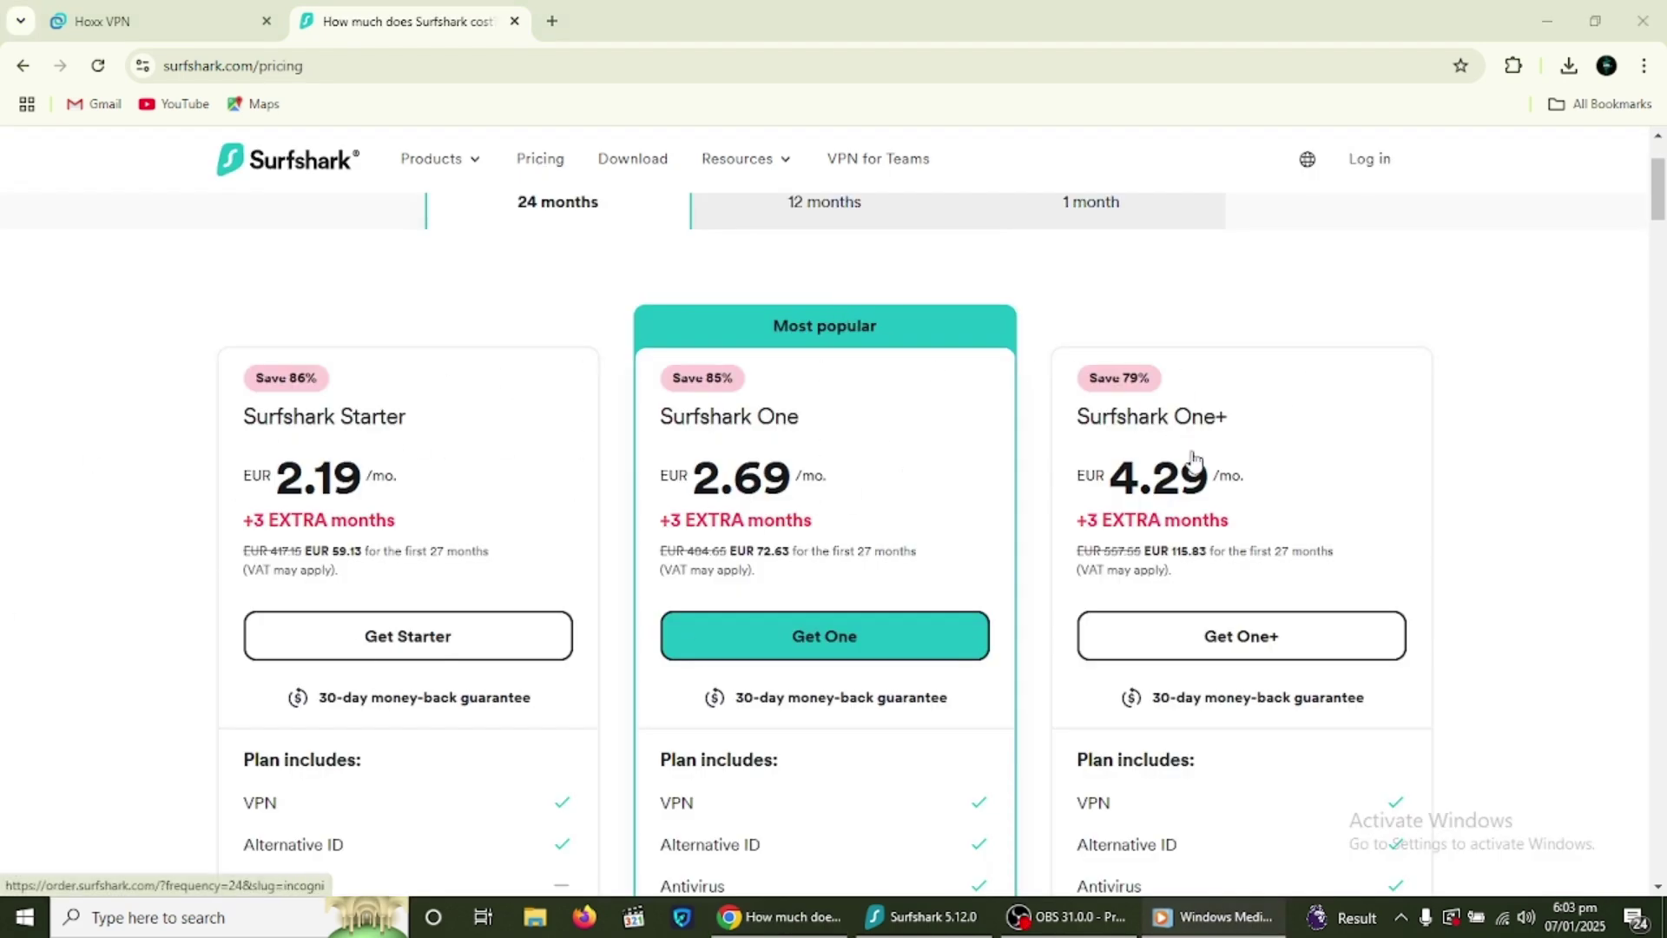
drag(314, 700, 549, 719)
drag(735, 699, 943, 703)
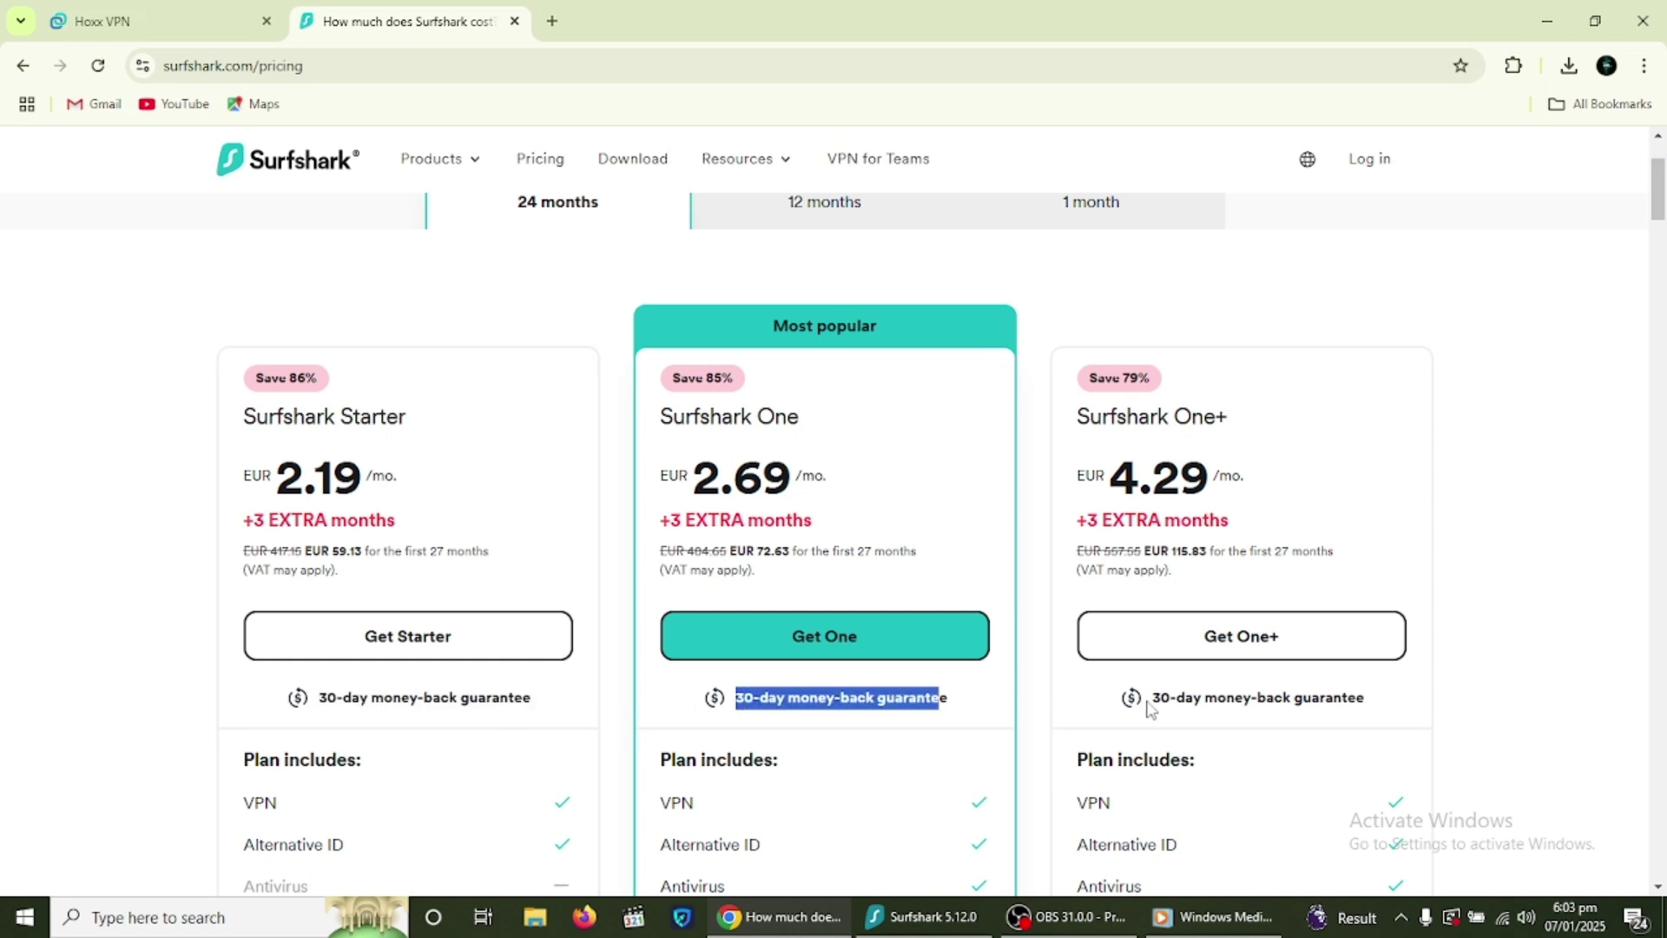
drag(1161, 702, 1418, 712)
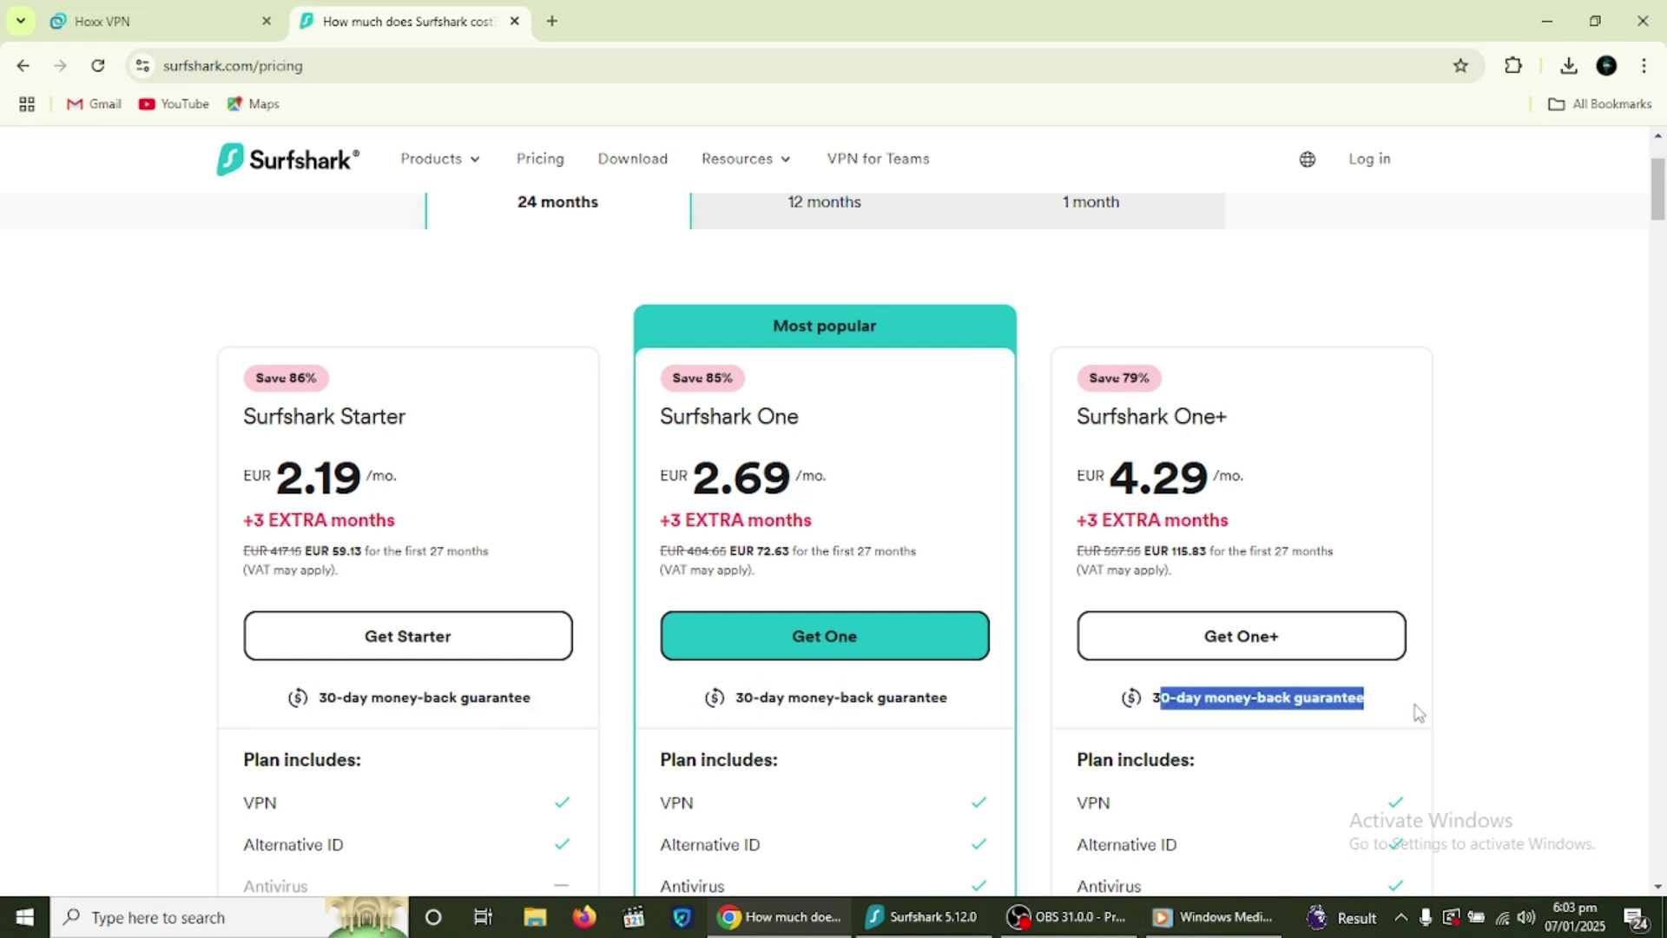
- Compare plan prices across 1, 12 and 24 month periods, ending on 1 month
click(1155, 217)
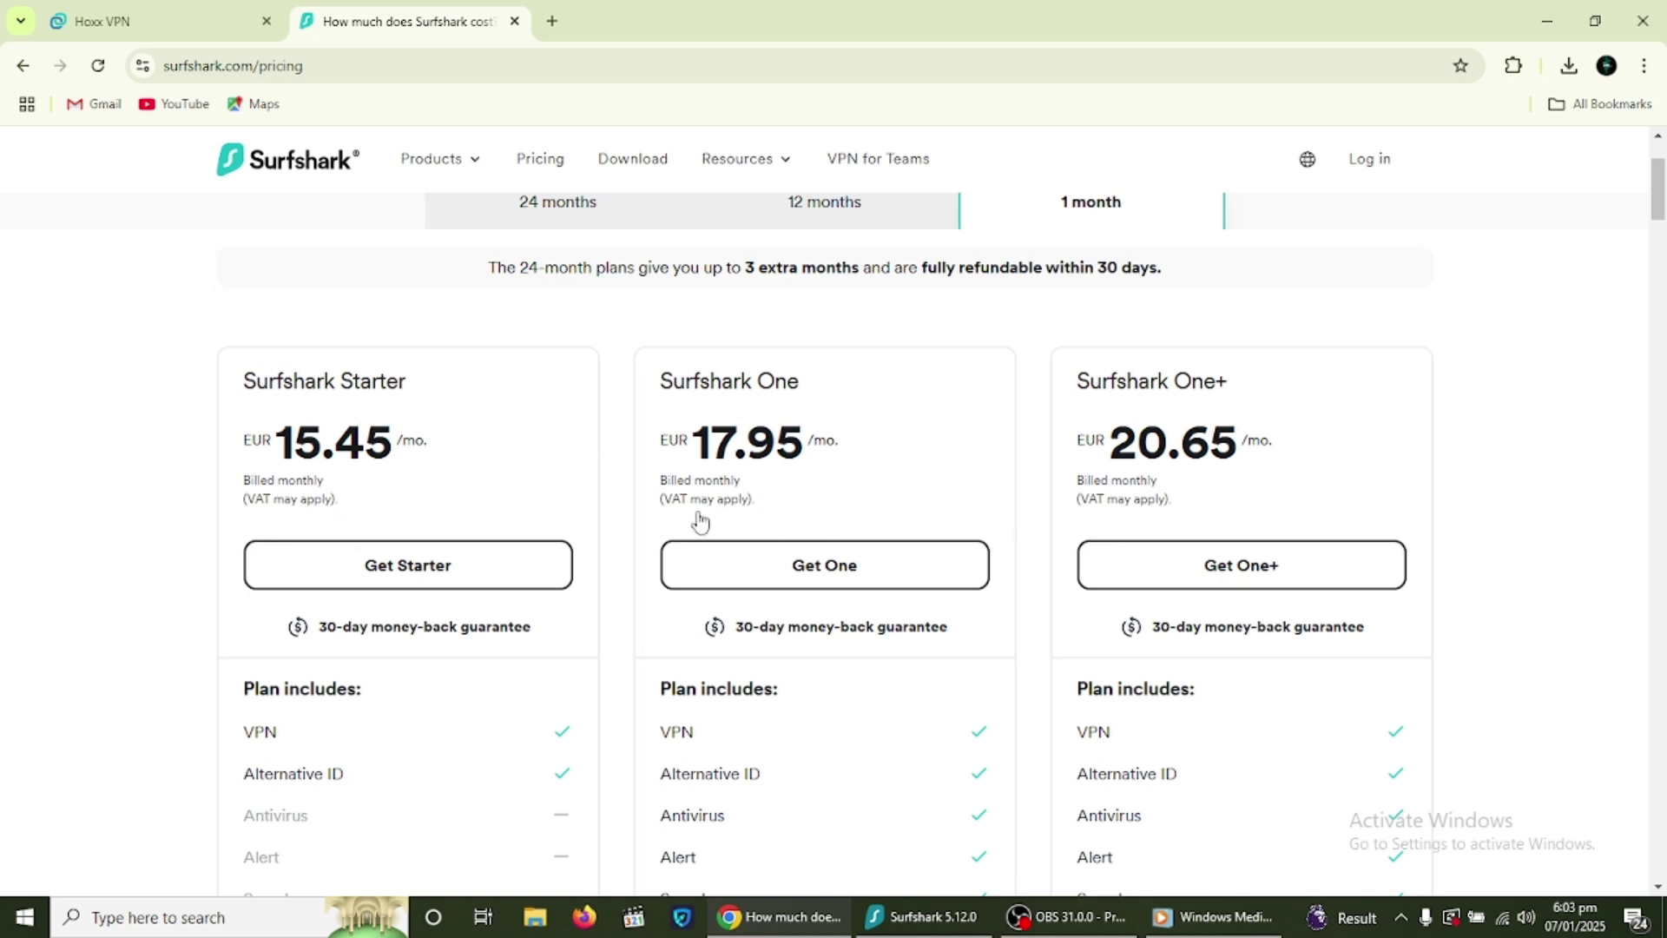
click(903, 220)
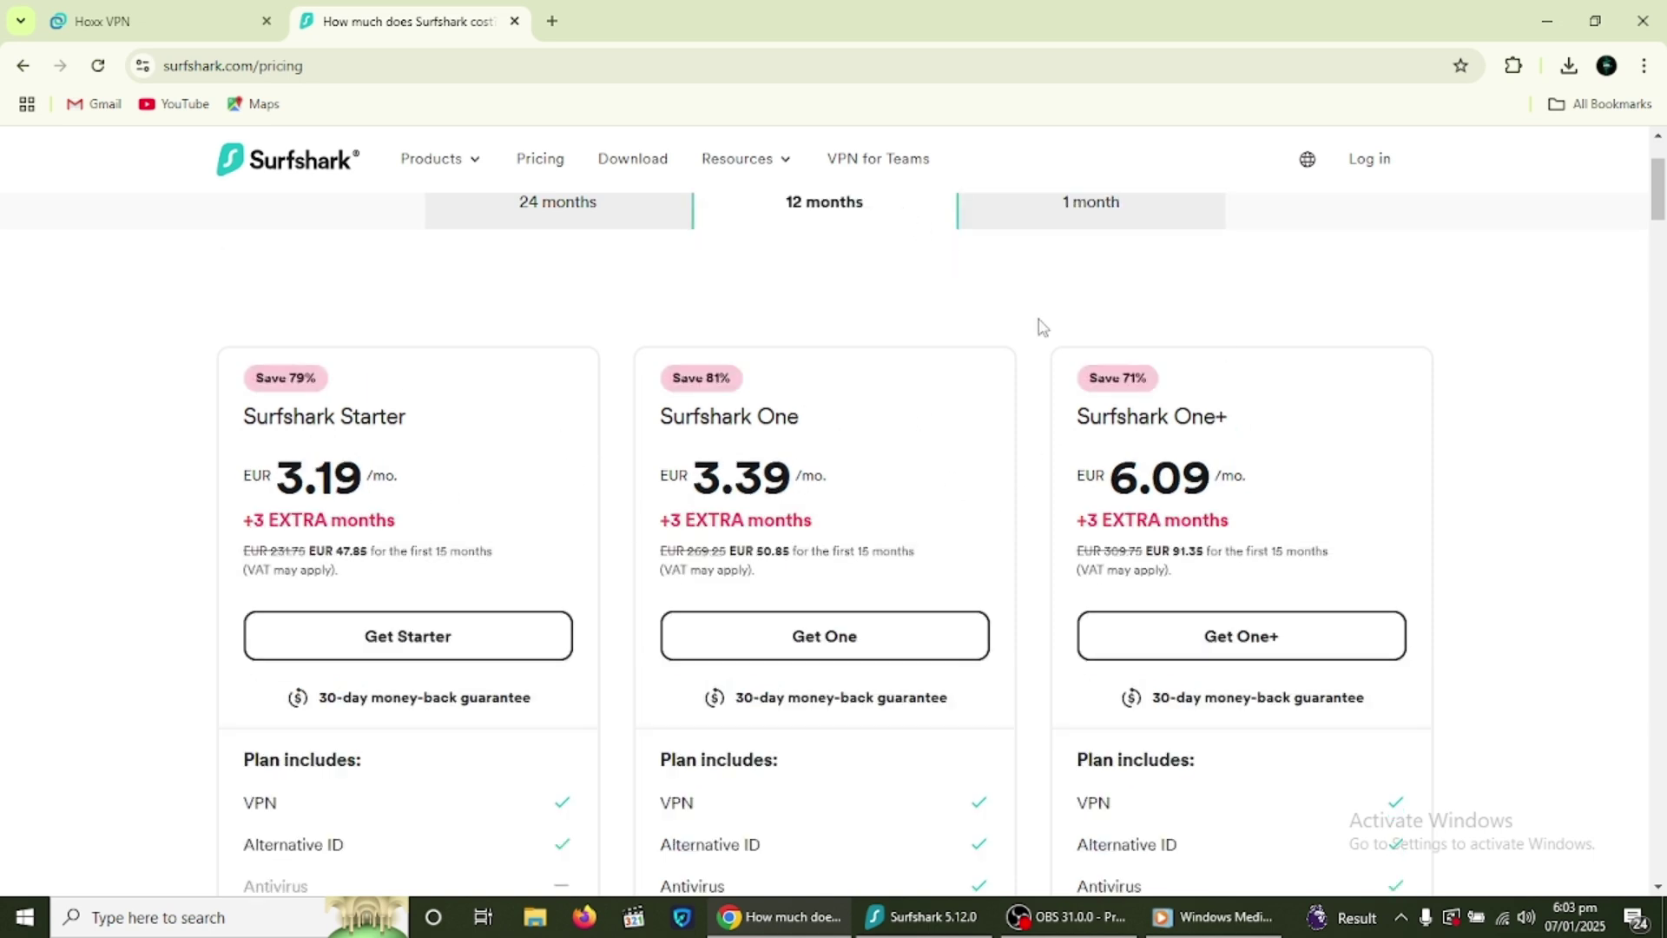
click(546, 224)
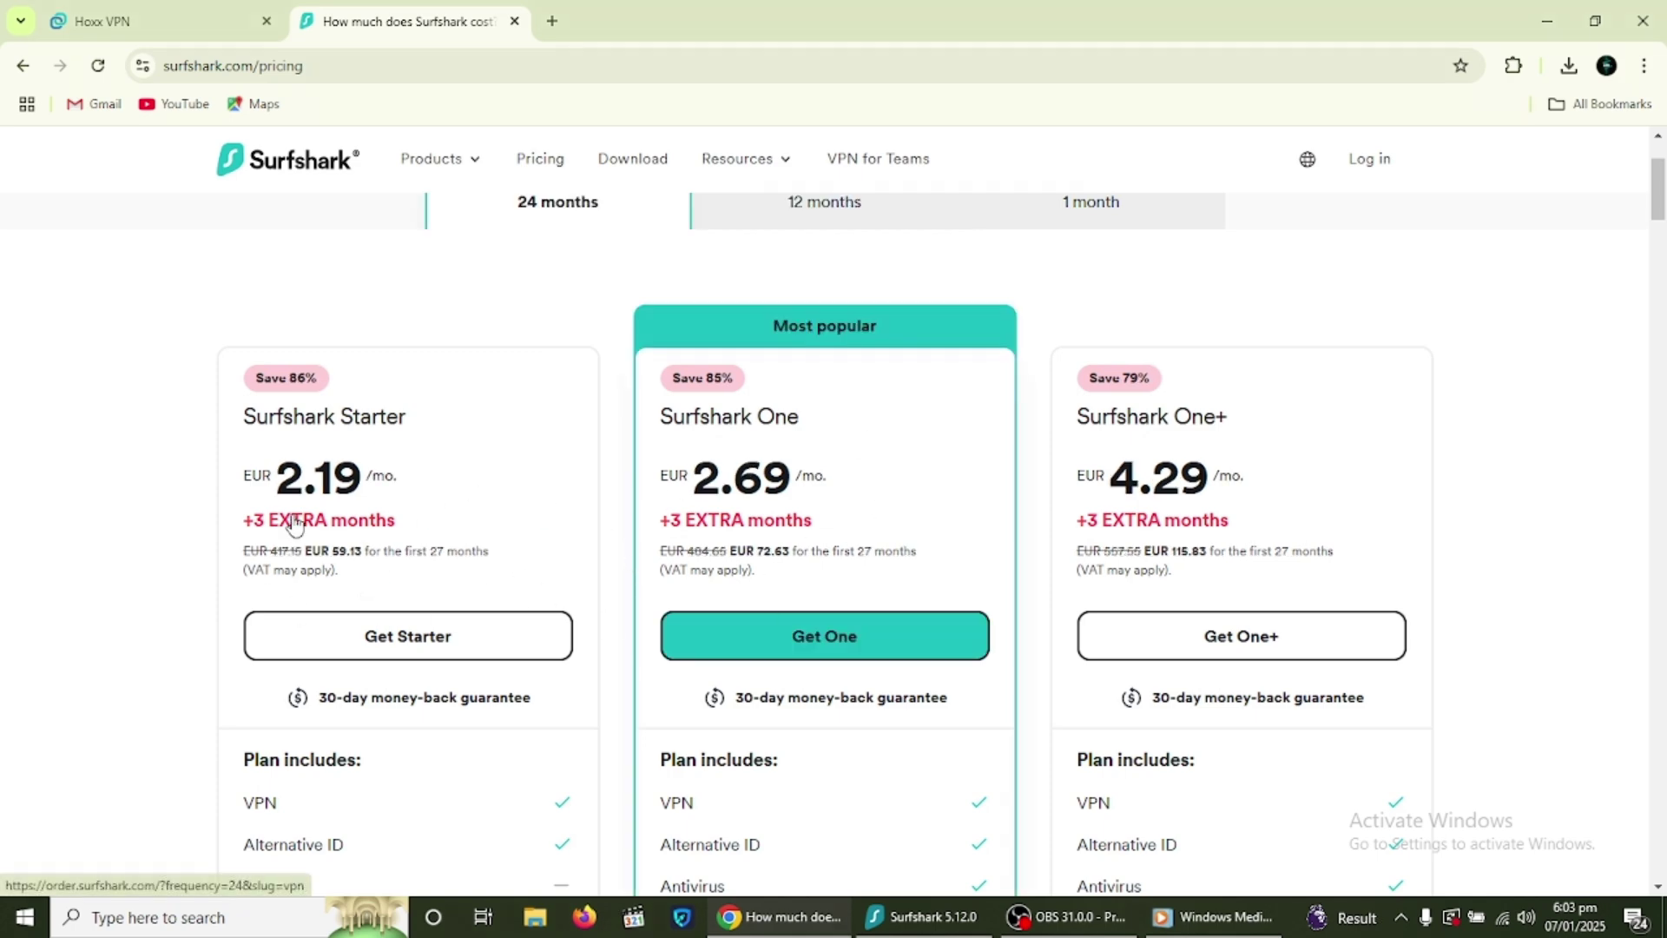
click(968, 222)
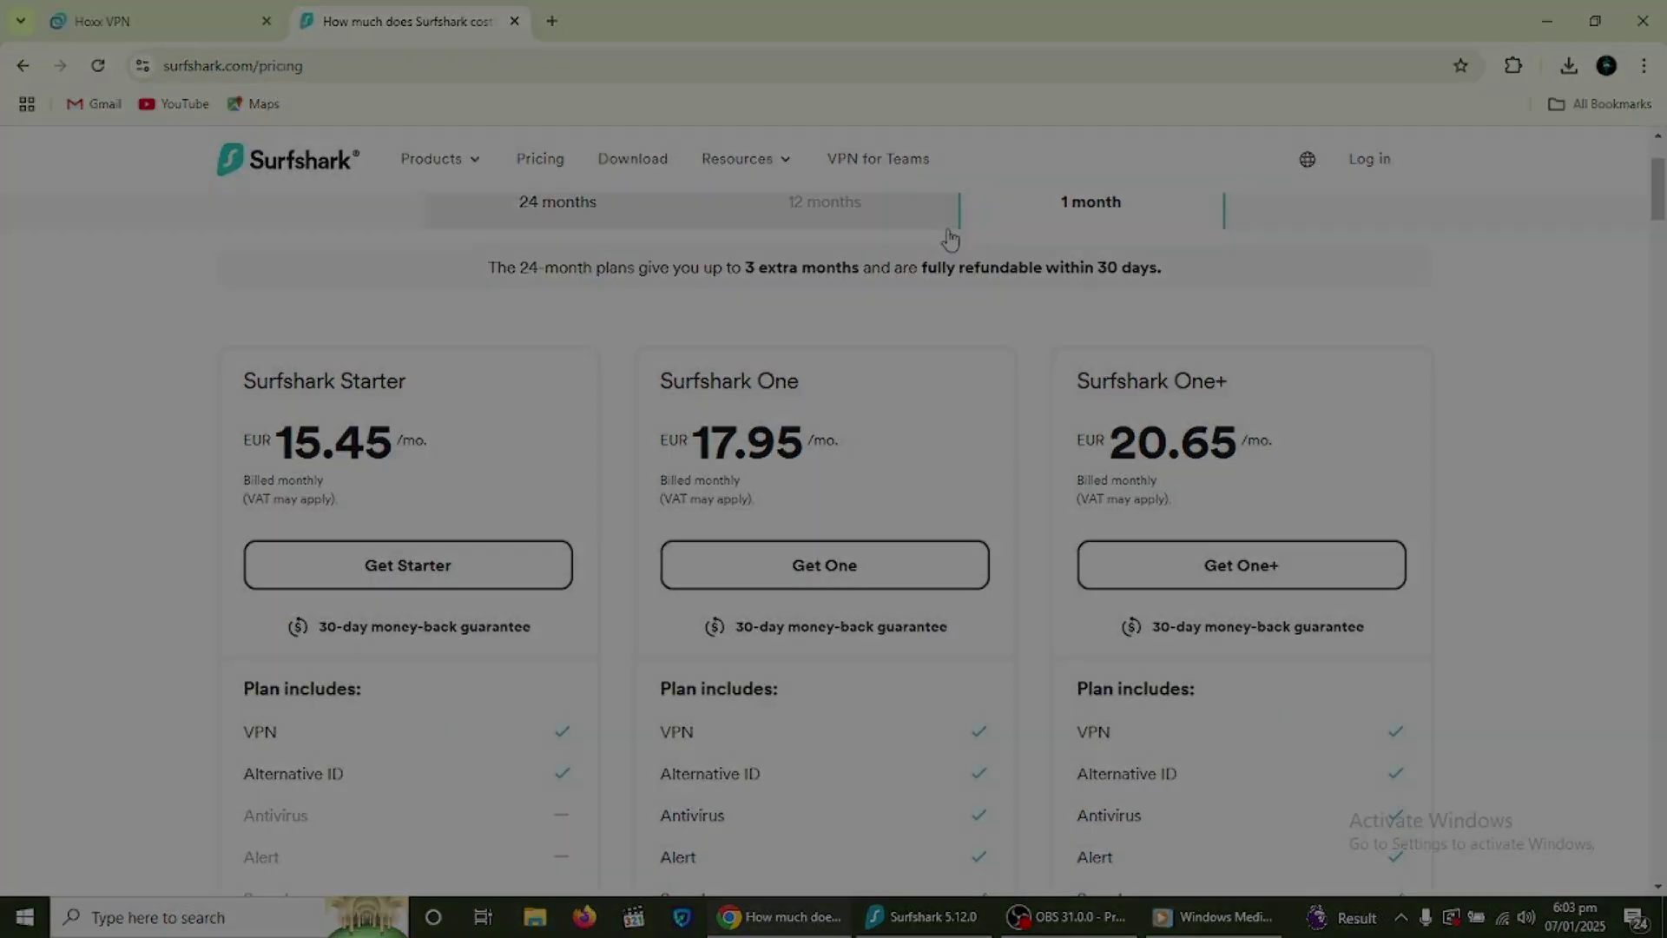